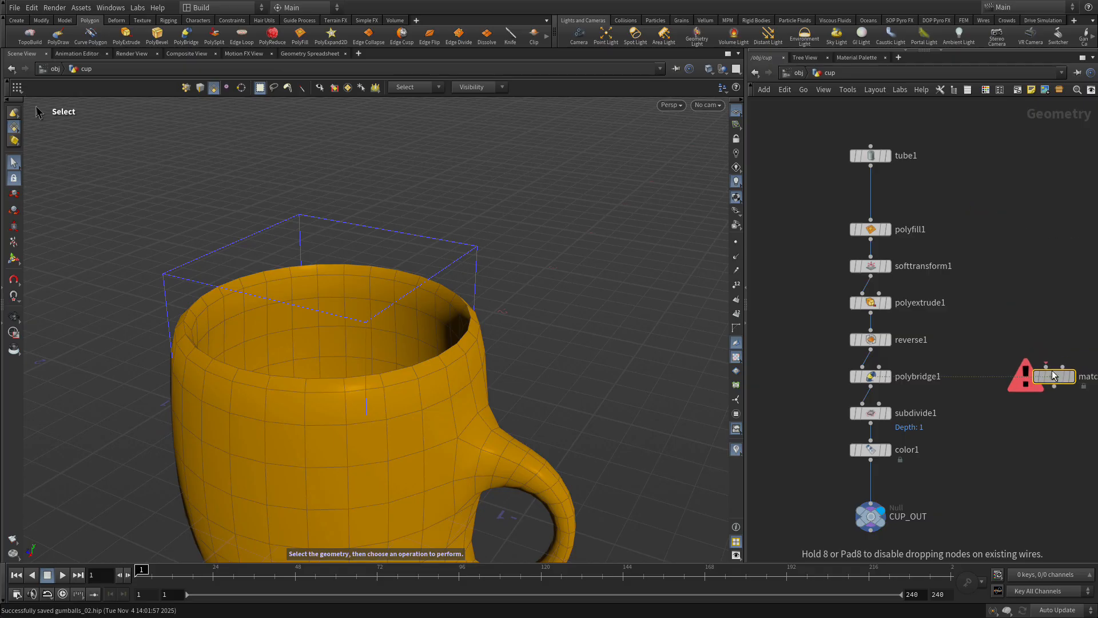
Move the color1 node between tube1 and polyfill1, and insert matchsize1 between subdivide1 and CUP_OUT
mouse_move(957, 525)
middle_down()
mouse_move(955, 535)
mouse_move(964, 525)
middle_up()
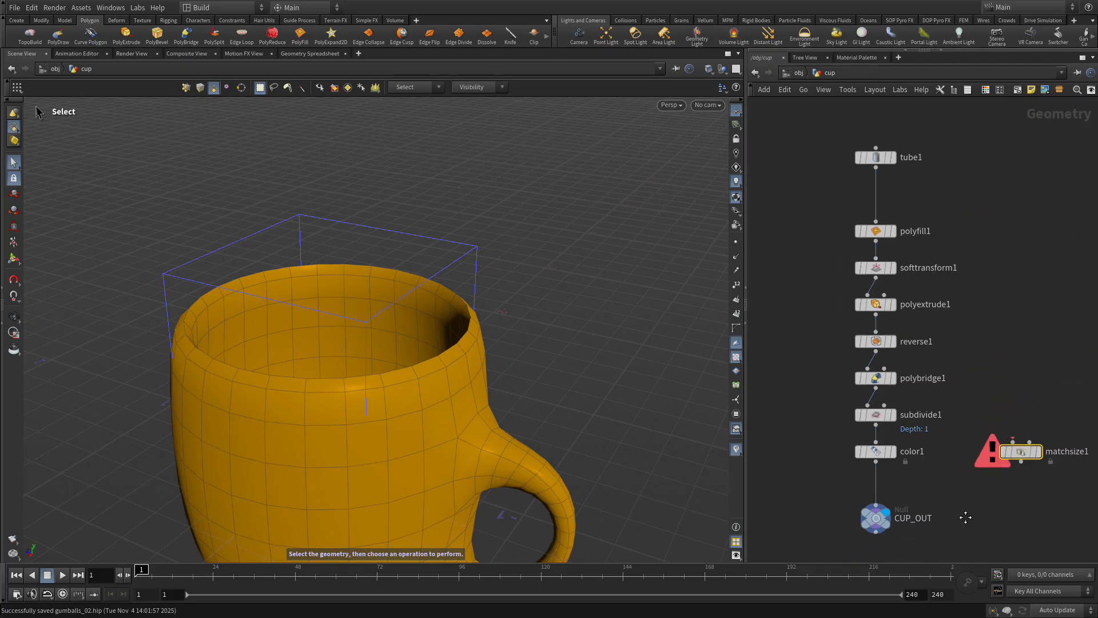
click(870, 450)
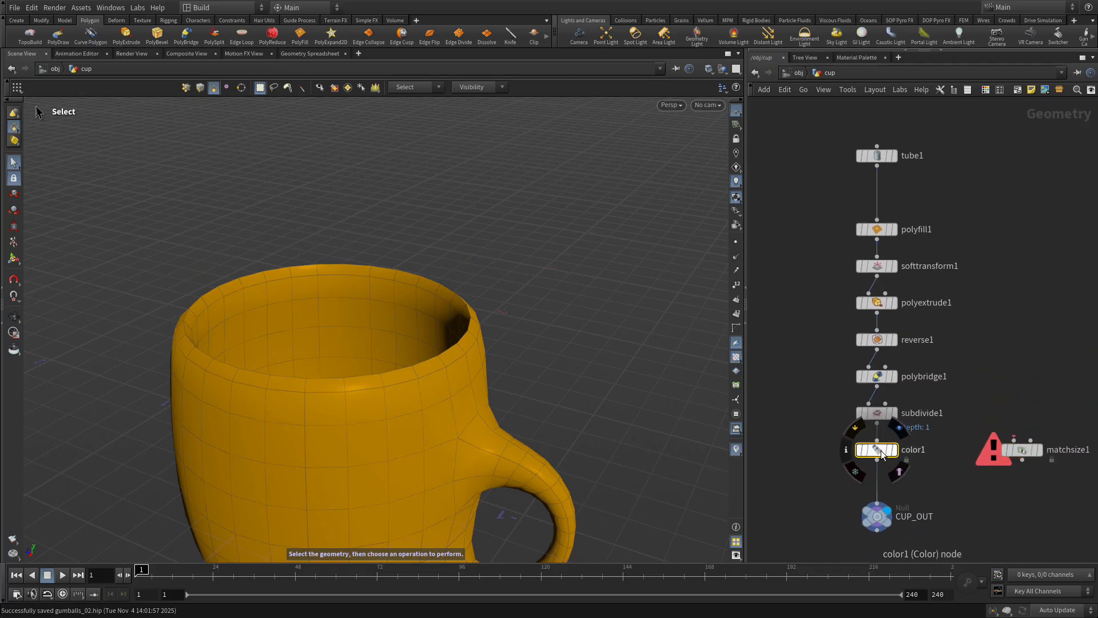
drag(870, 450, 877, 196)
middle_drag(1003, 358, 987, 271)
drag(1009, 369, 865, 398)
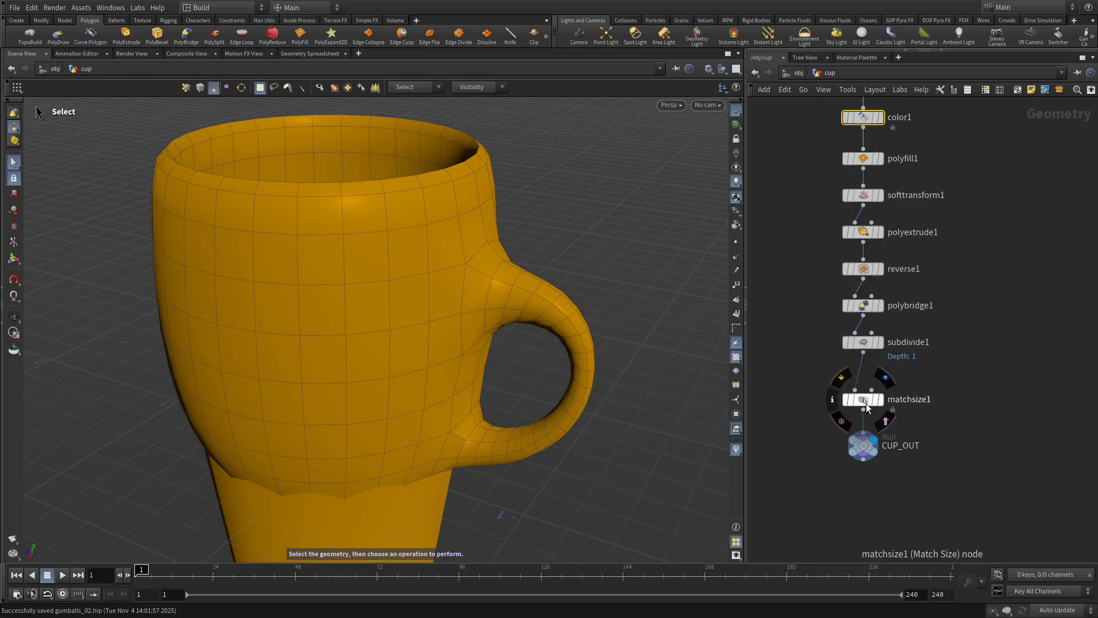
middle_drag(984, 262, 967, 311)
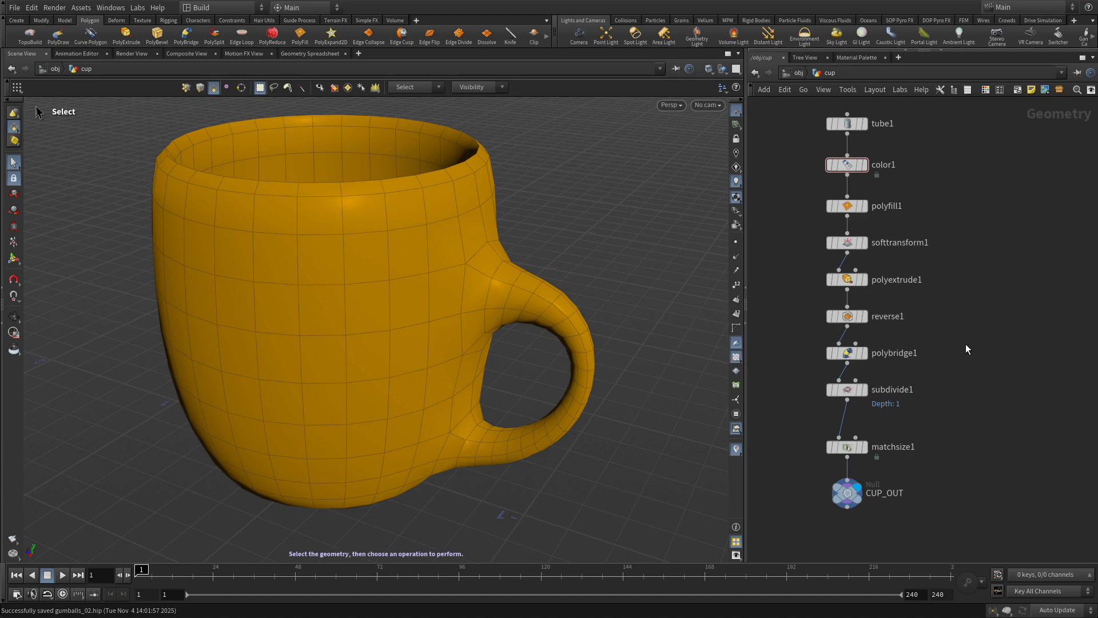
middle_drag(943, 465, 968, 482)
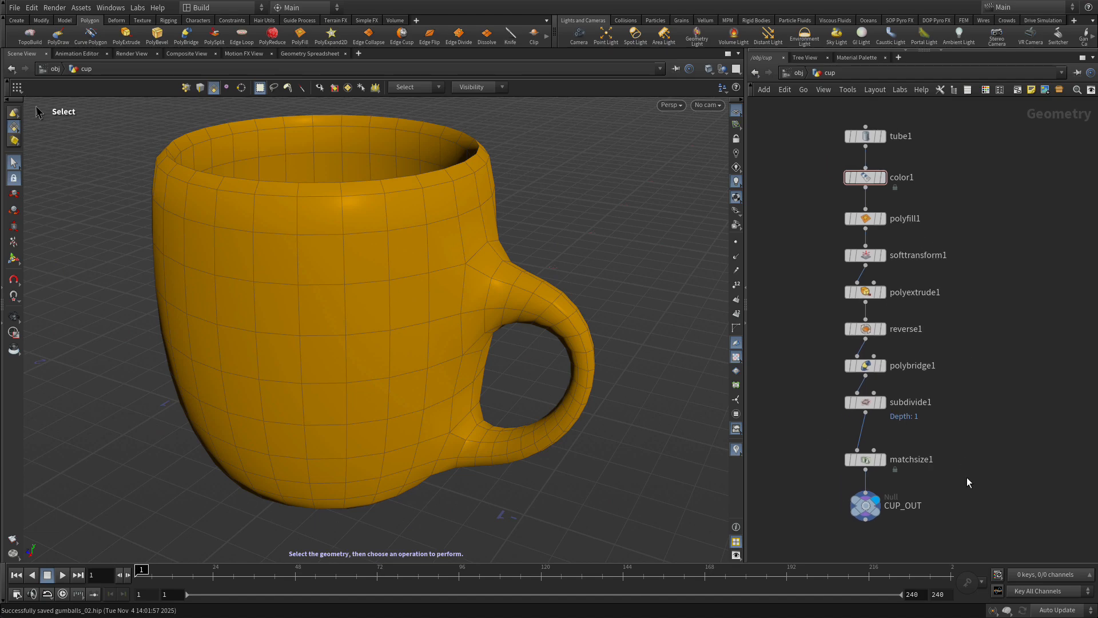
click(871, 463)
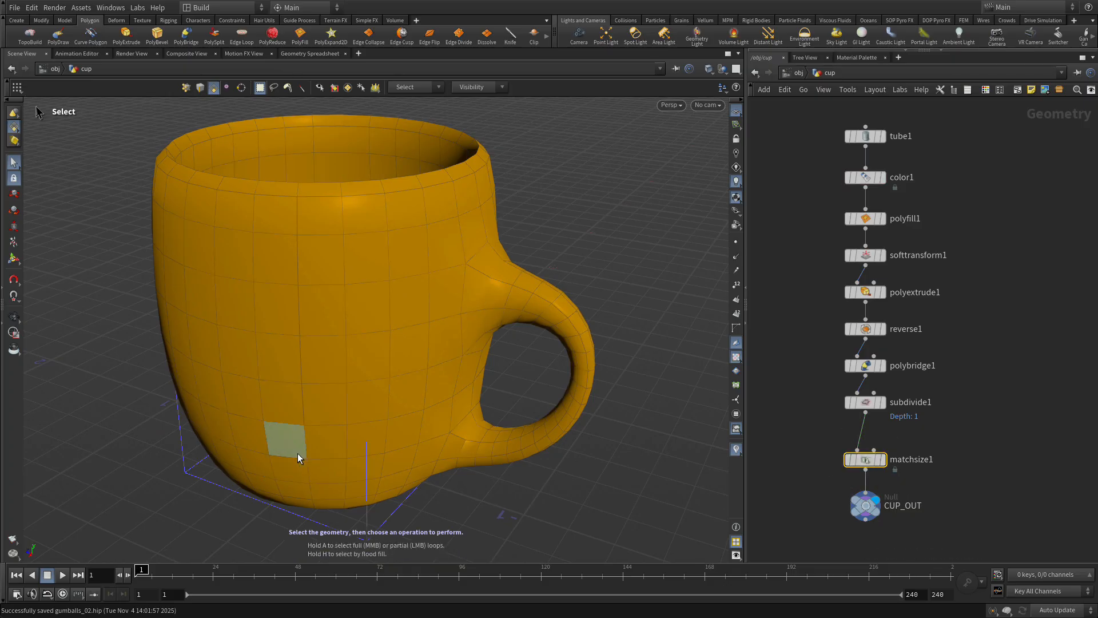
click(864, 331)
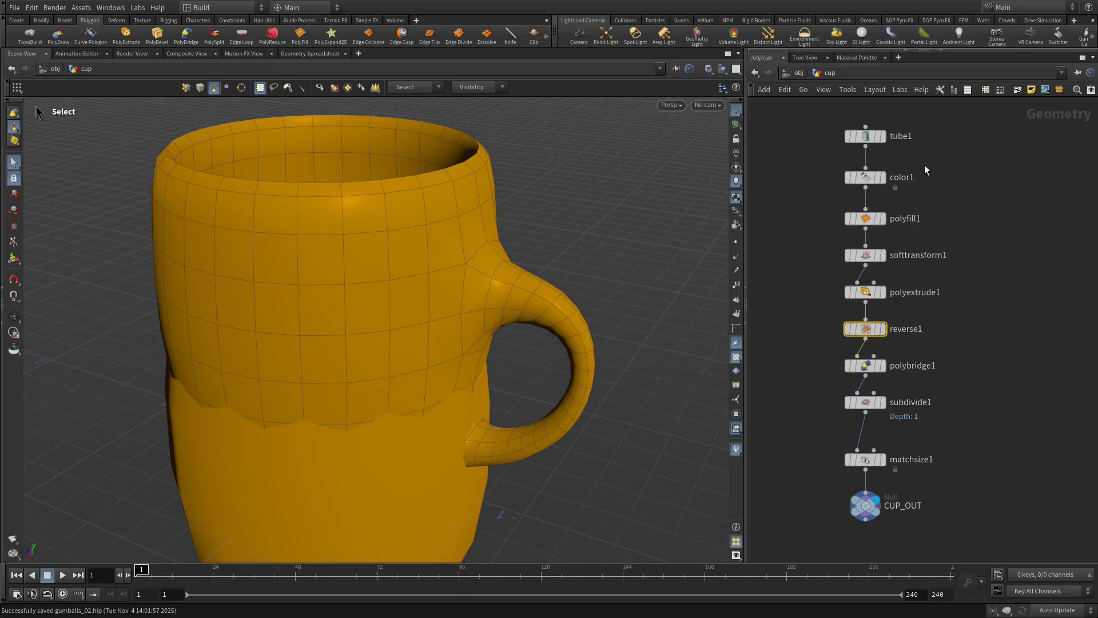
click(869, 179)
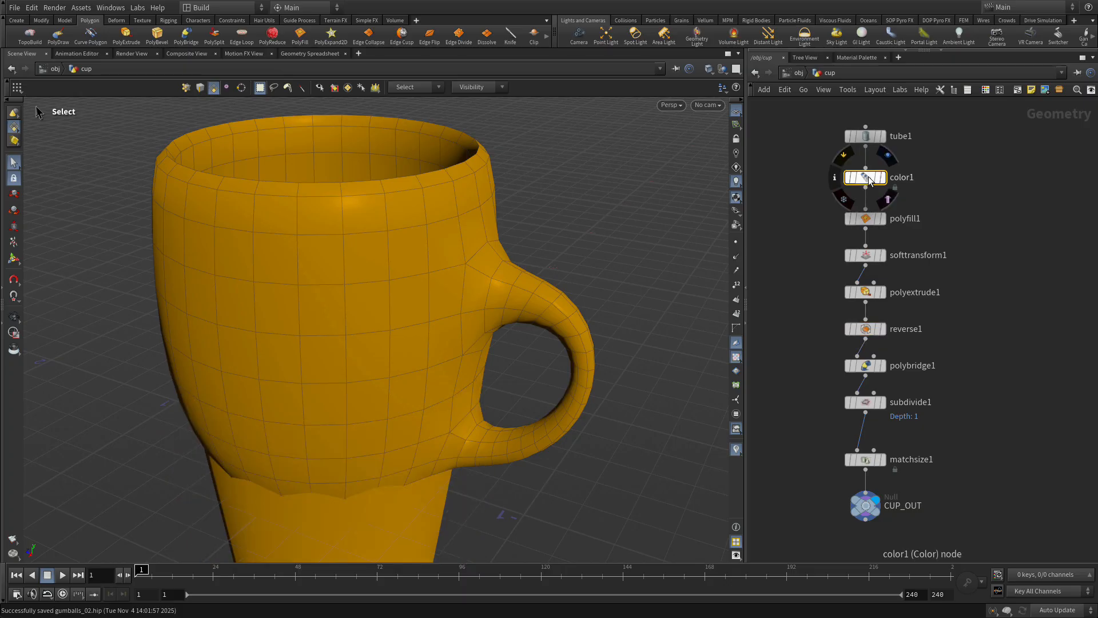
click(865, 136)
click(967, 425)
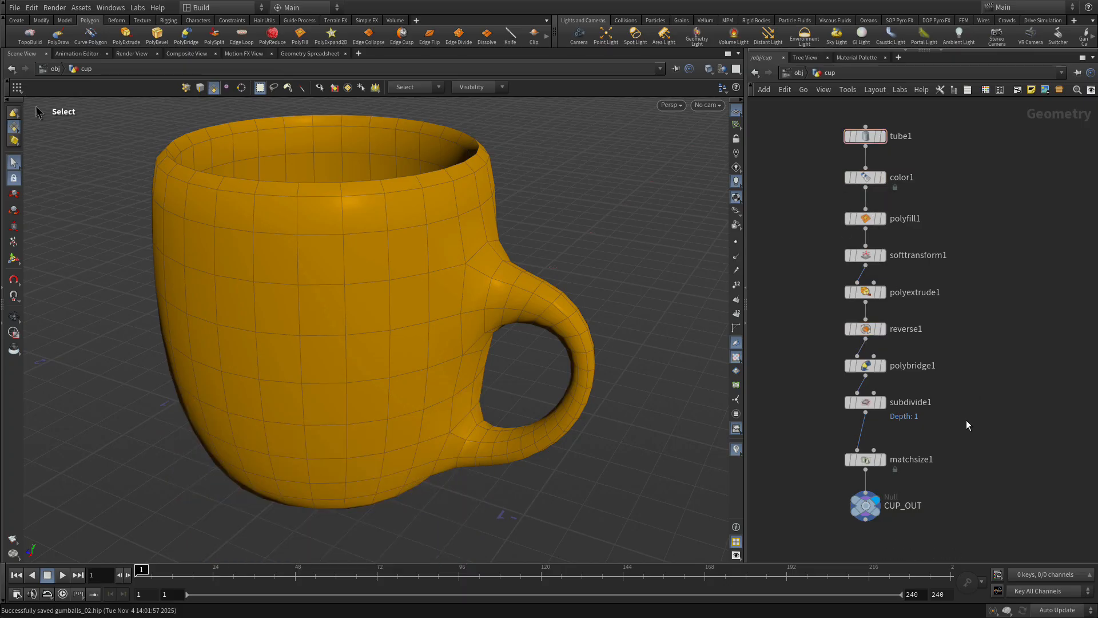
mouse_move(880, 491)
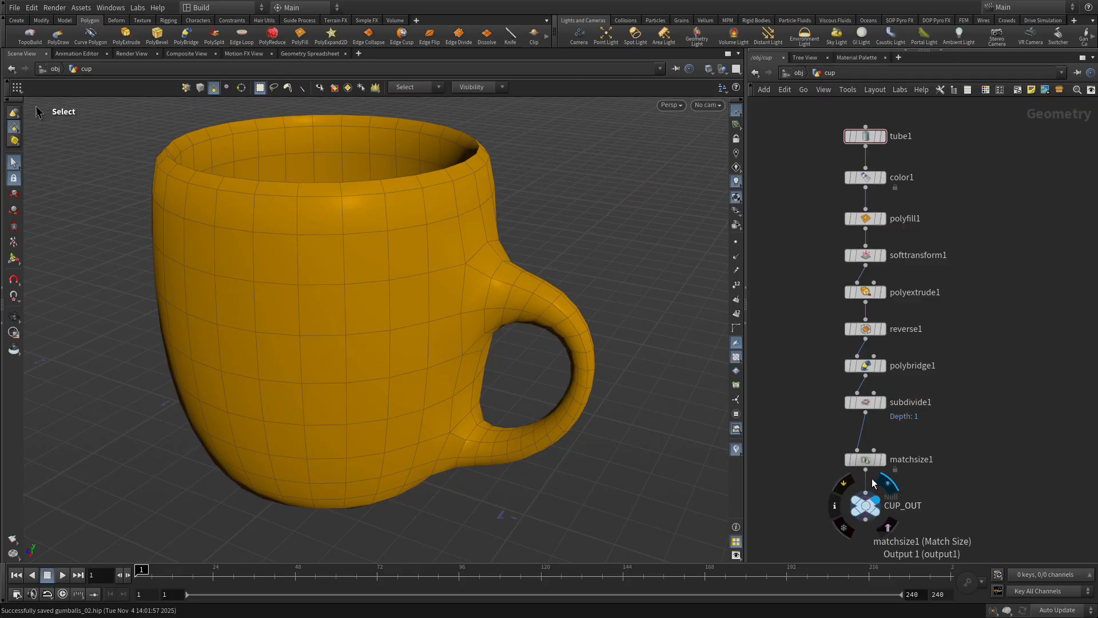
Offset the tube1 and color1 nodes to one side and place a duplicate of the pair beside them
middle_drag(1008, 312, 1006, 508)
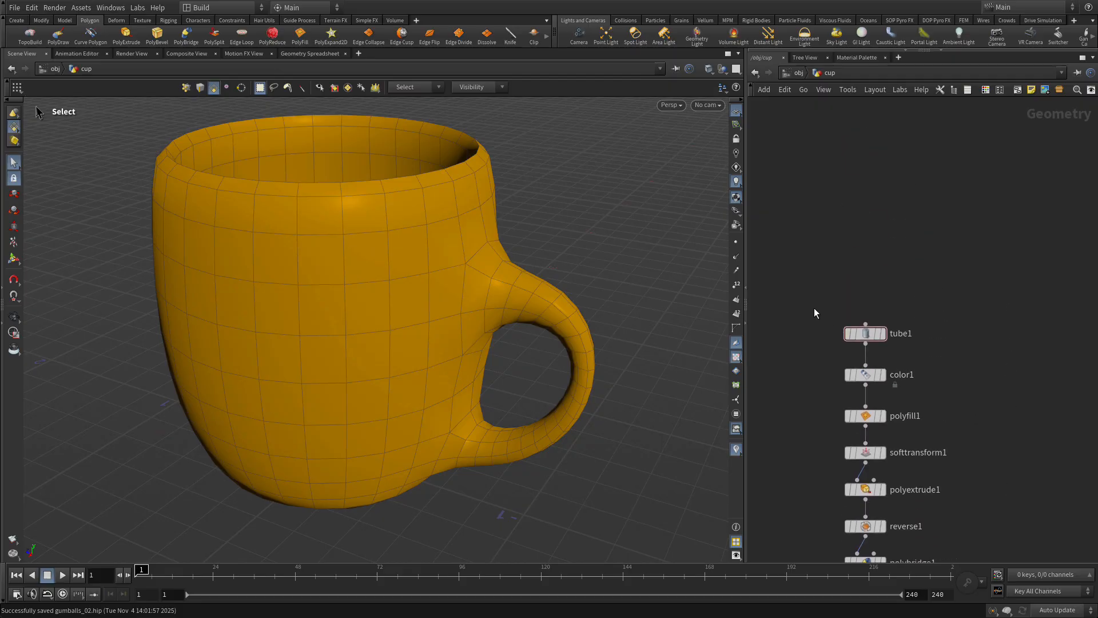
drag(815, 312, 939, 351)
mouse_move(815, 356)
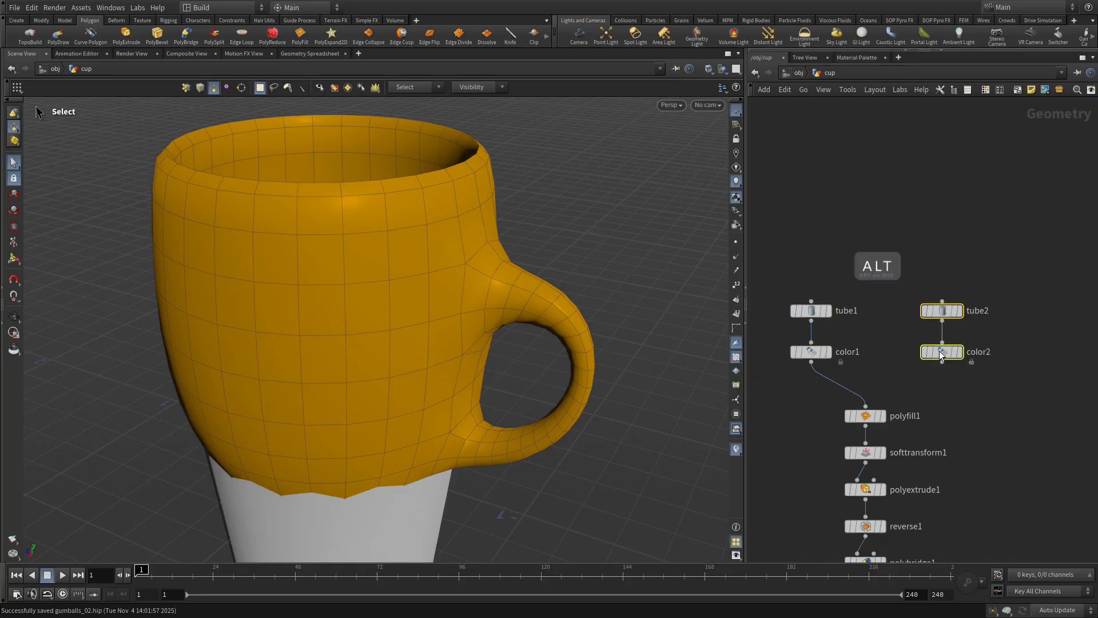
mouse_move(939, 351)
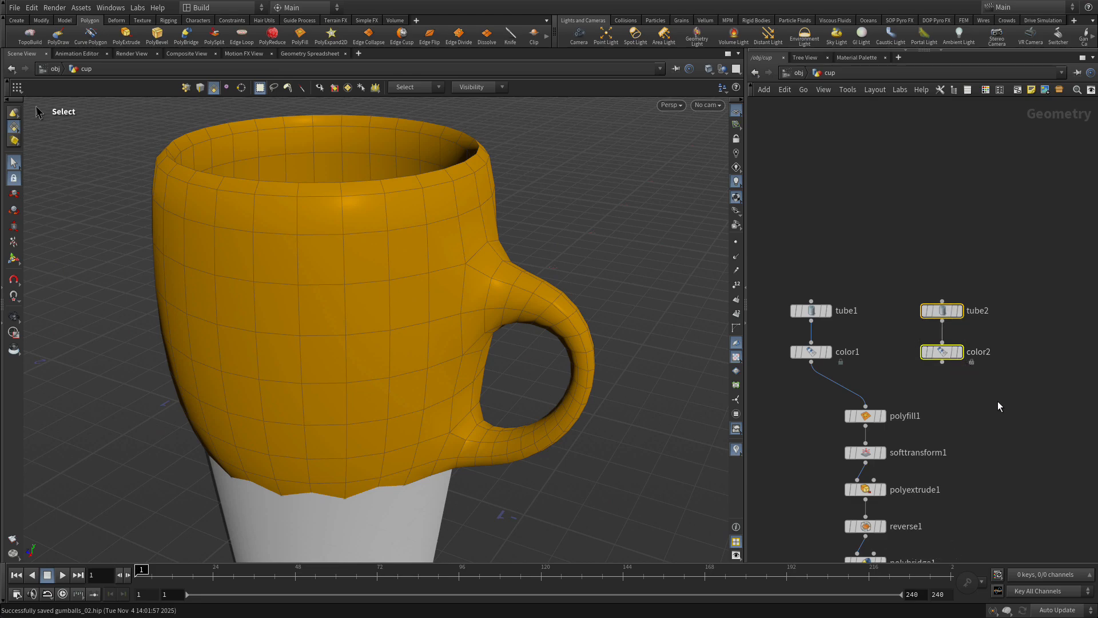
Insert a Switch node between color1 and polyfill1, and wire color2 in as its second input
click(979, 400)
key(Tab)
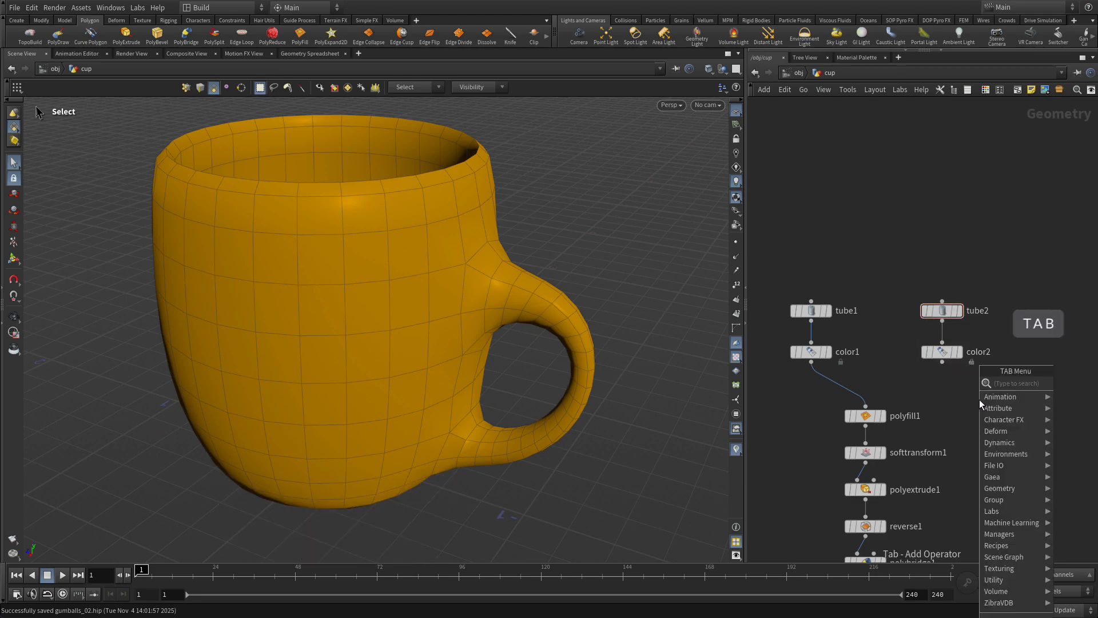
text(swit)
key(Return)
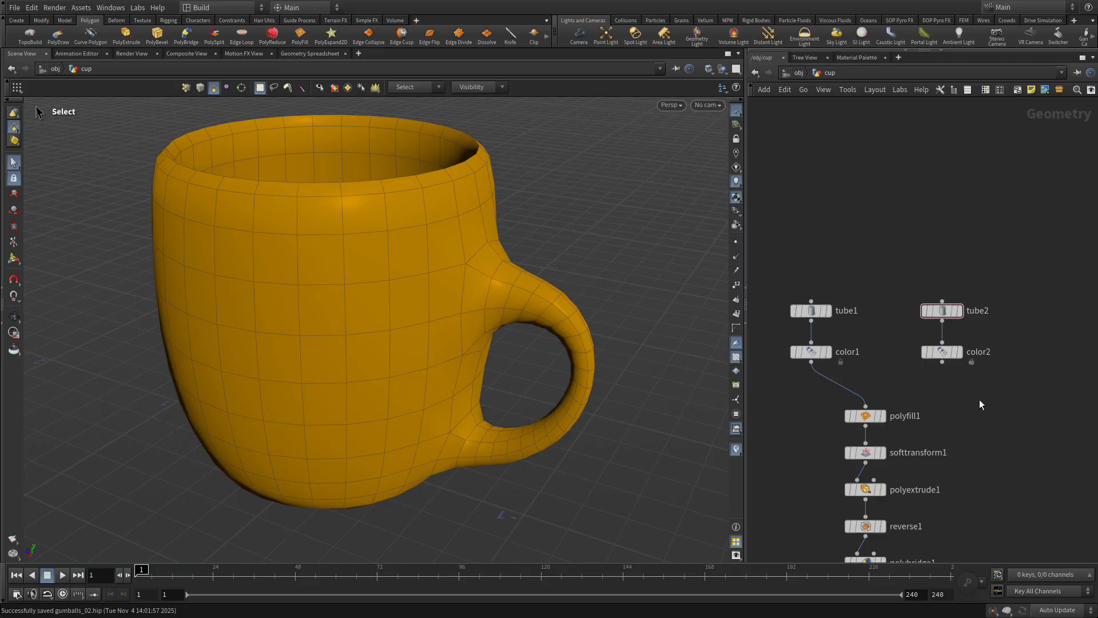
click(849, 388)
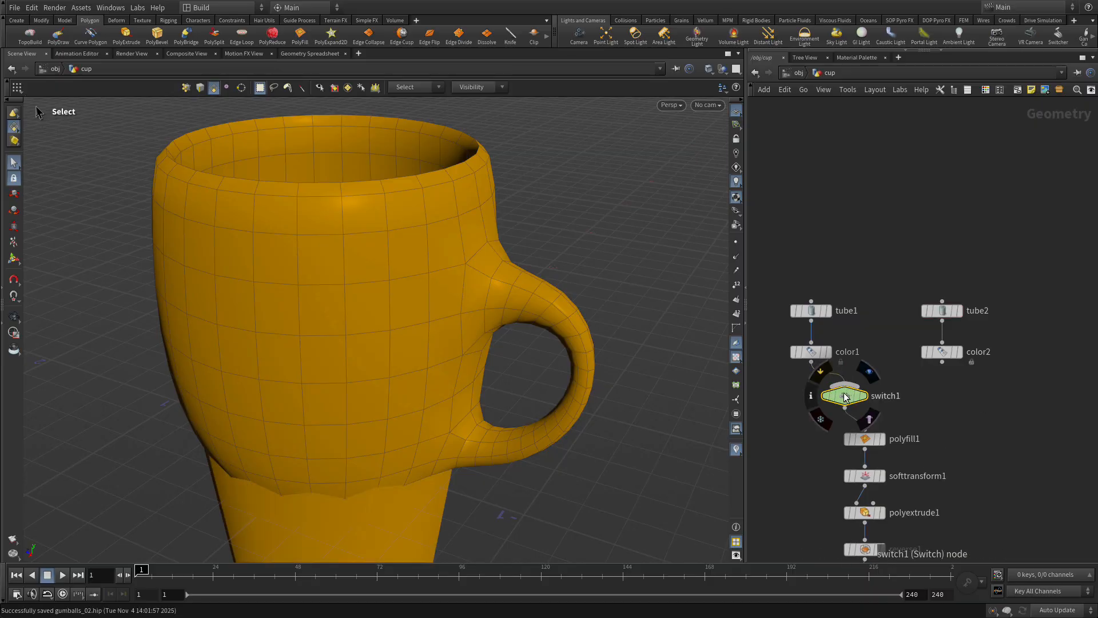
click(942, 362)
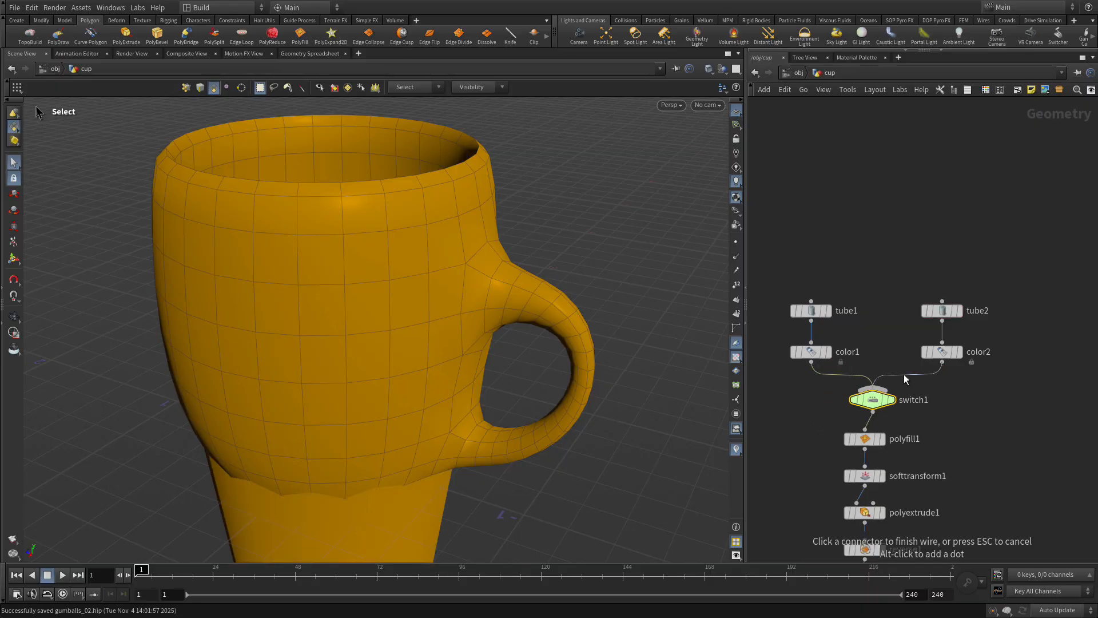
click(873, 389)
Set the height of the duplicated tube2 node to 1.2
middle_drag(952, 438, 957, 368)
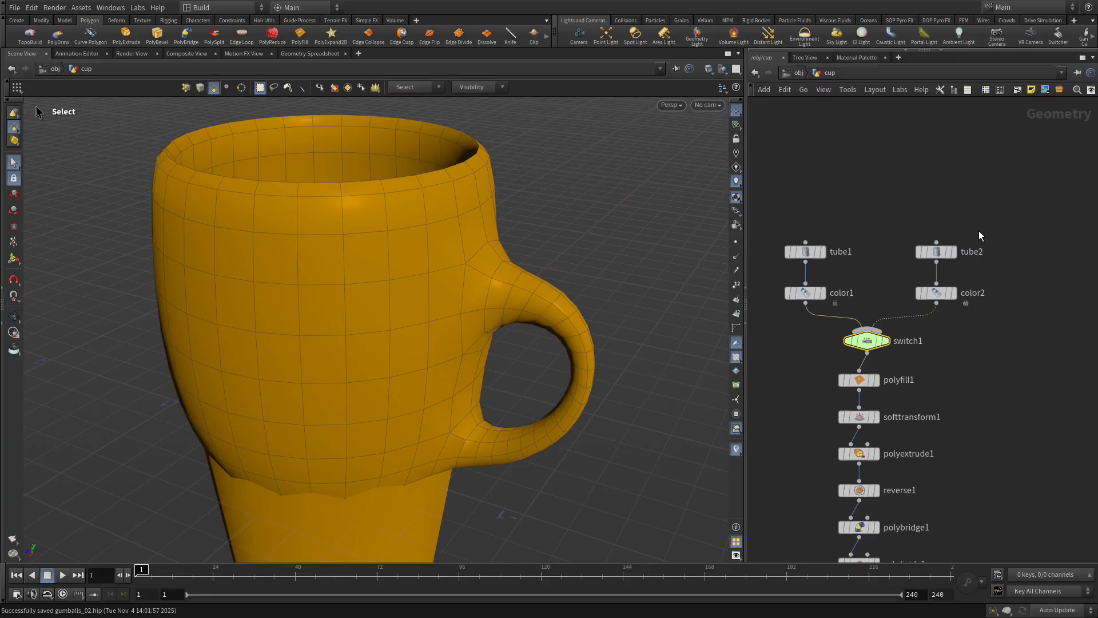
click(937, 252)
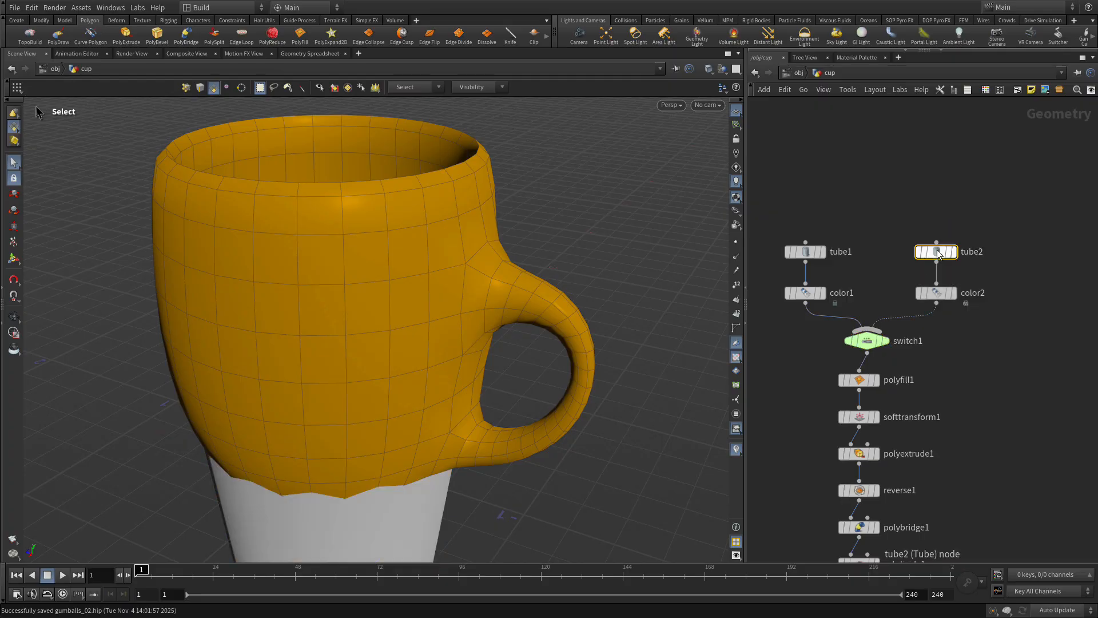
key(p)
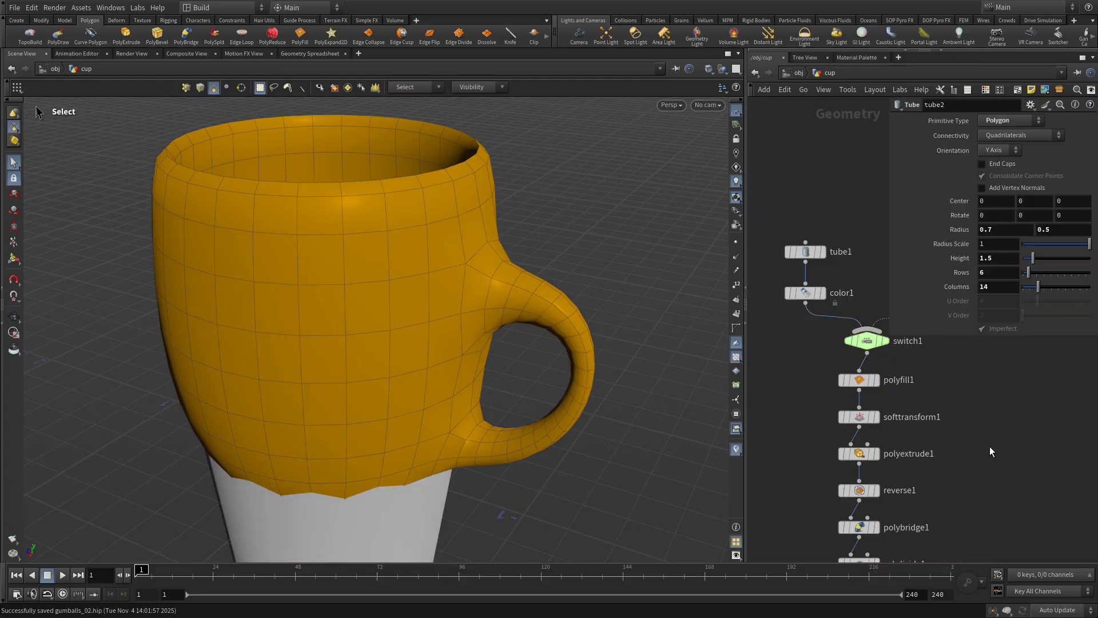
key(space)
drag(993, 423, 977, 545)
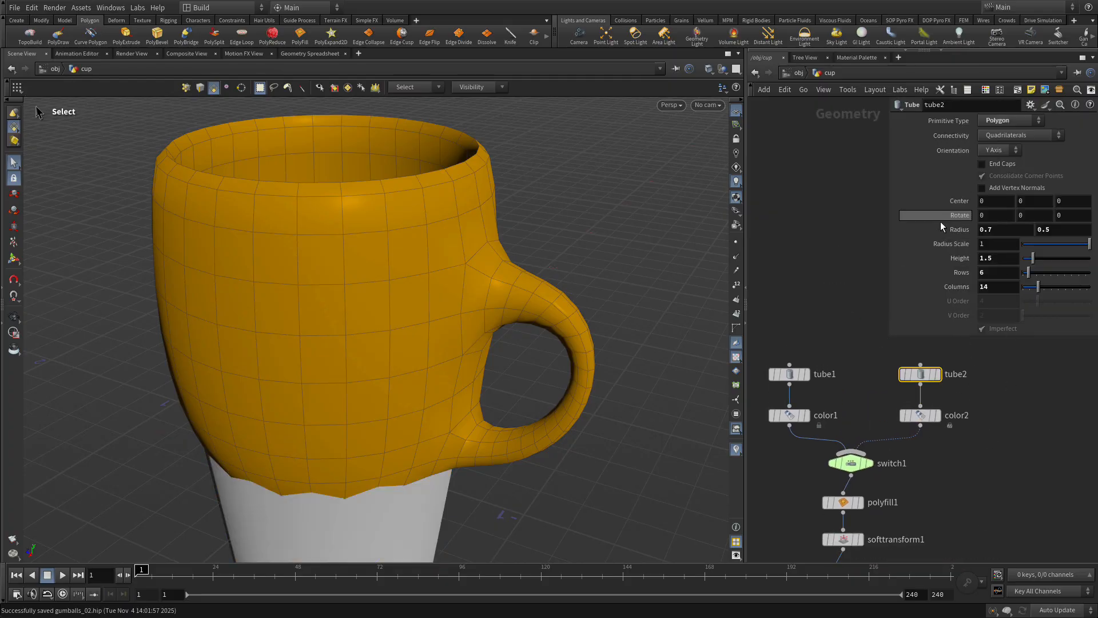
click(1001, 258)
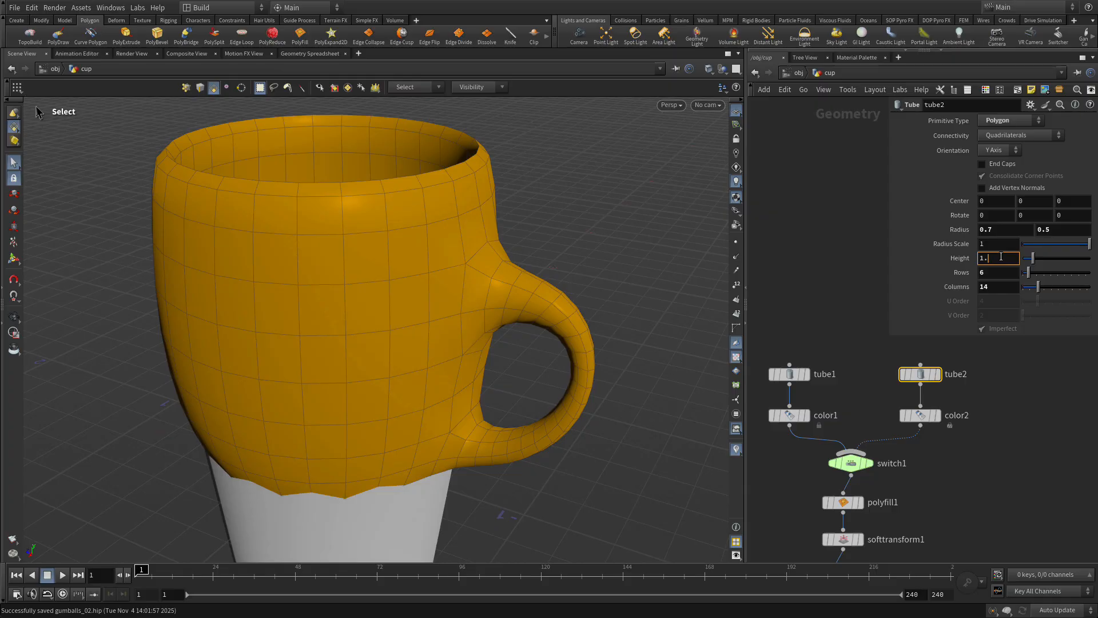
text(2)
key(Return)
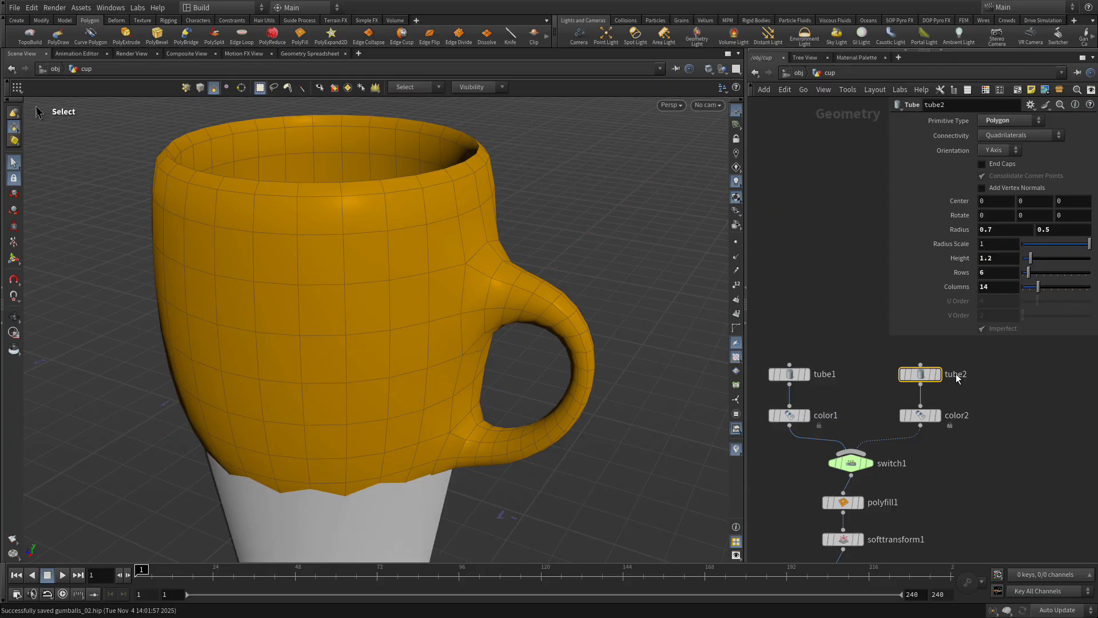
Display the color2 node and change its color to dark red (0.5, 0, 0)
click(939, 421)
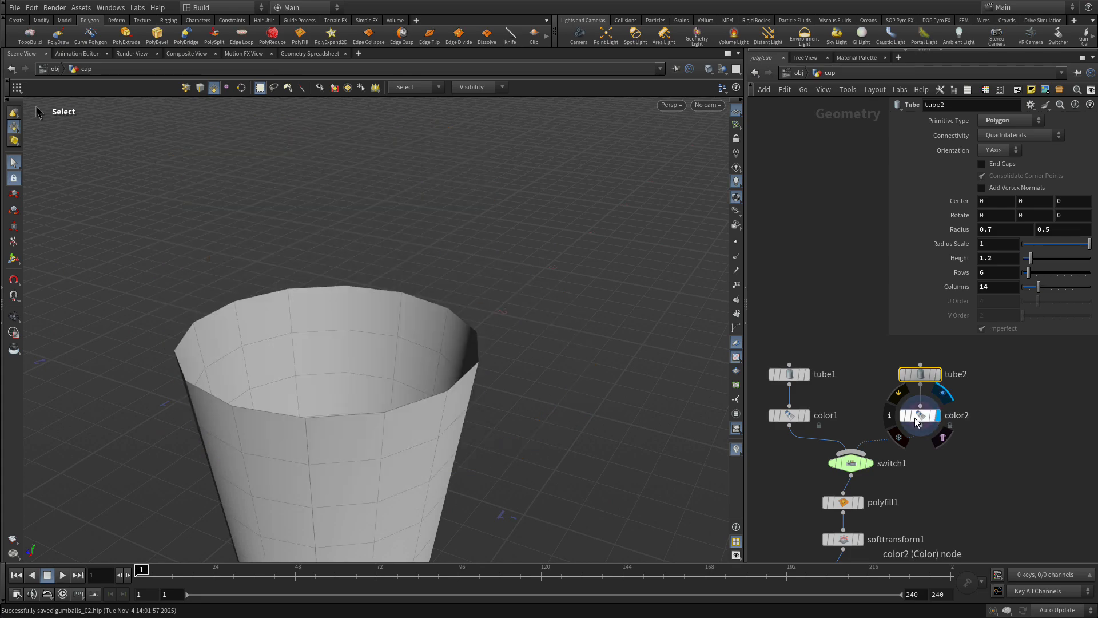
click(920, 419)
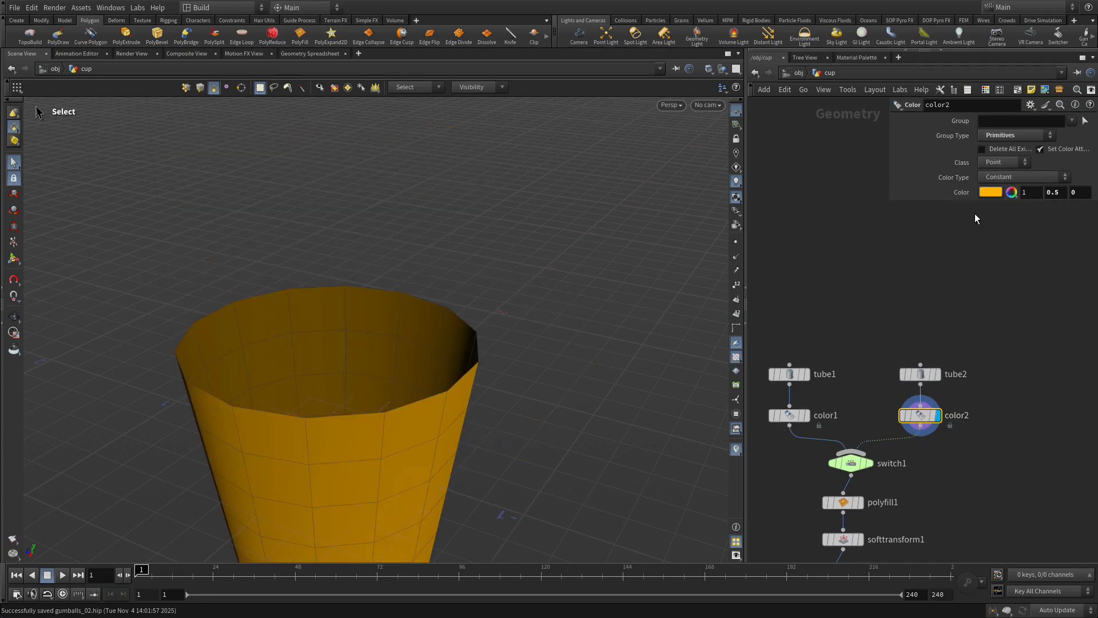
click(990, 192)
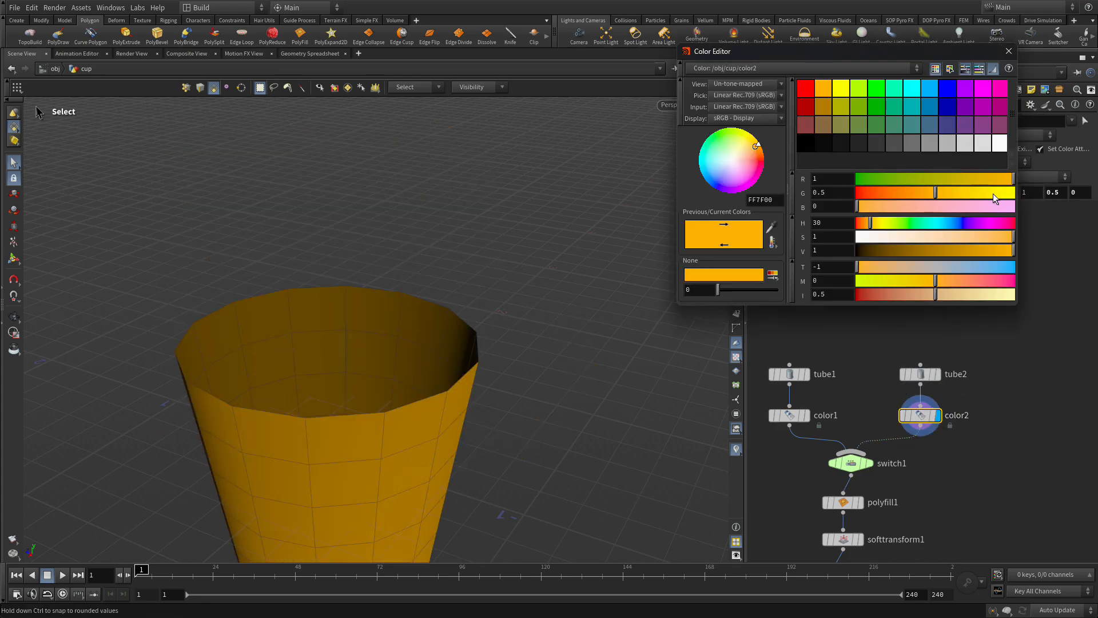
click(805, 107)
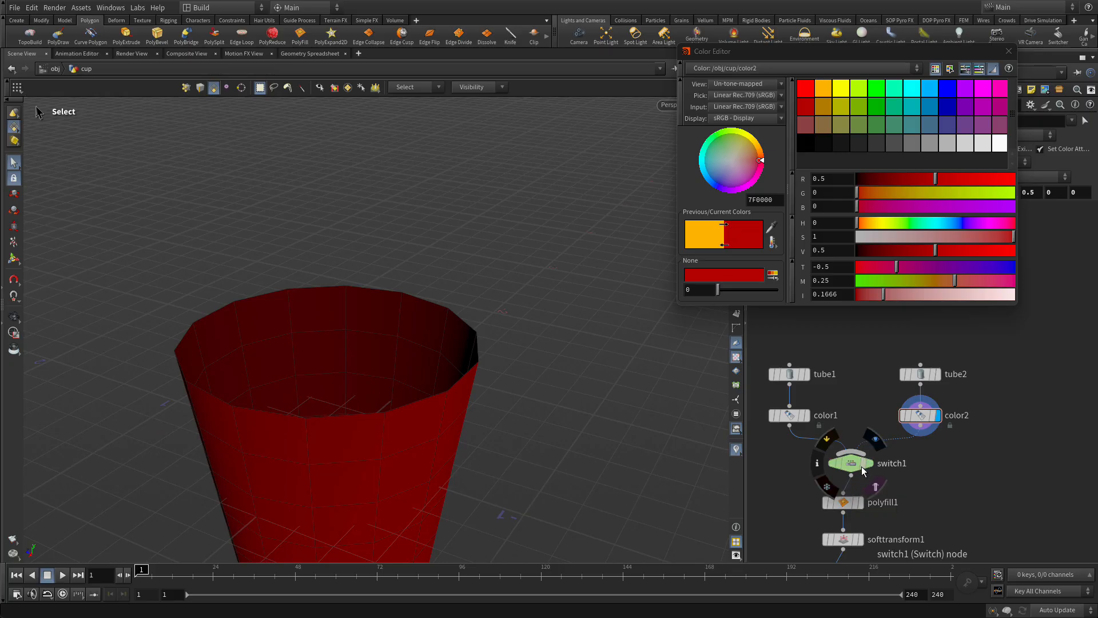
Preview the switch1 node's output in the viewport and test its Select Input value
click(875, 443)
click(852, 462)
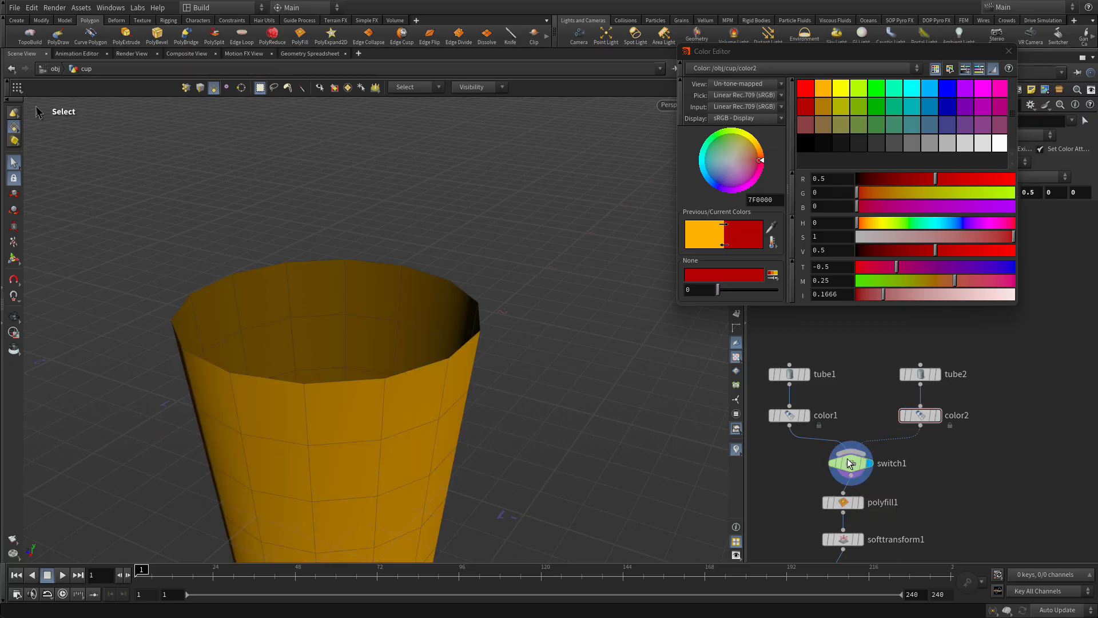
alt+right_drag(441, 350, 298, 369)
alt+middle_drag(371, 368, 380, 304)
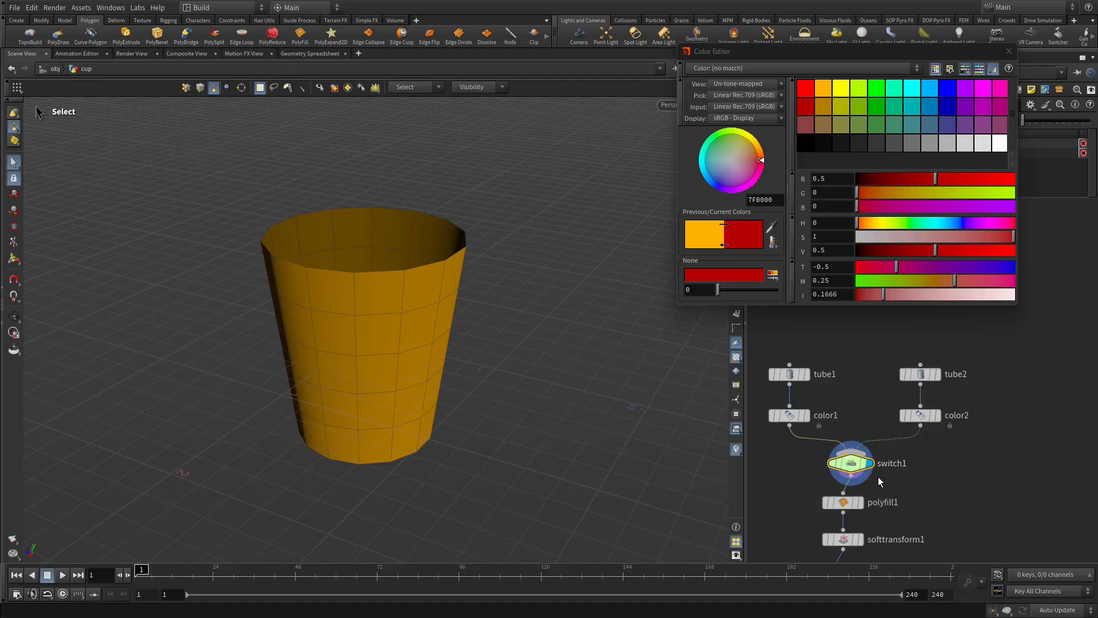
click(1009, 51)
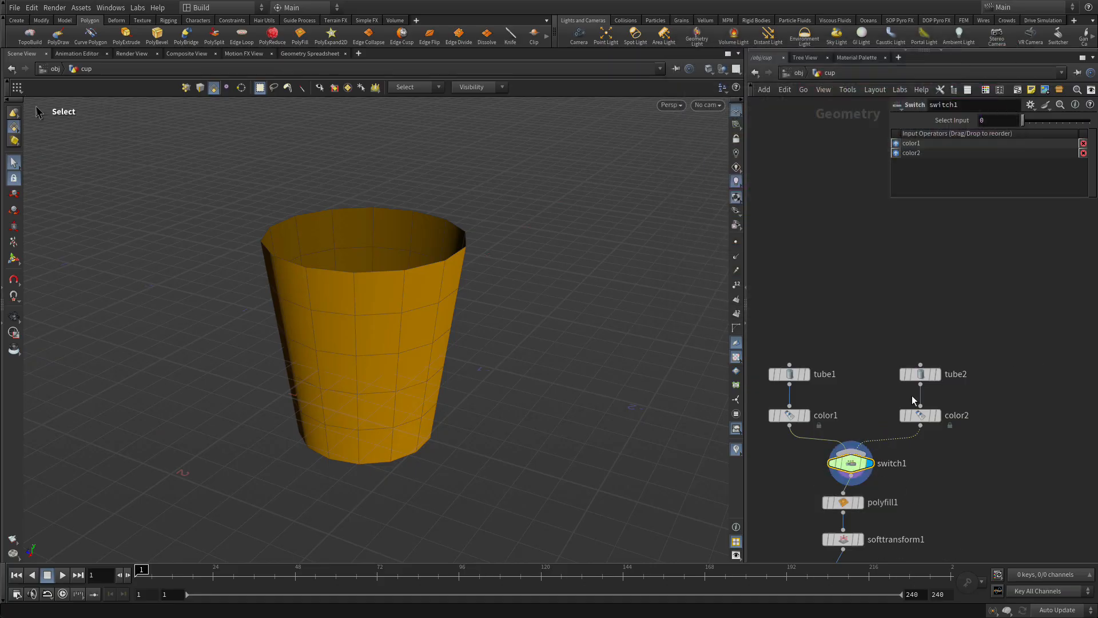
mouse_move(1022, 121)
mouse_down()
mouse_move(1034, 121)
mouse_move(1018, 121)
mouse_up()
Display the CUP_OUT node and set the switch1 node's Select Input to 1
scroll(1010, 463, down, 3)
middle_drag(956, 449, 896, 270)
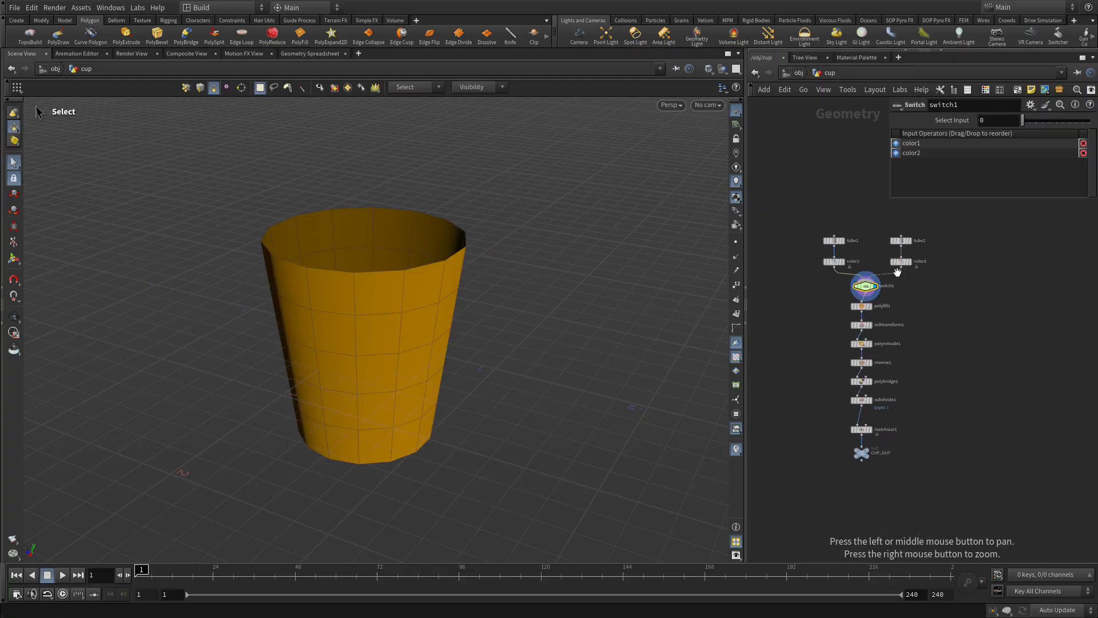
scroll(830, 440, up, 4)
click(922, 448)
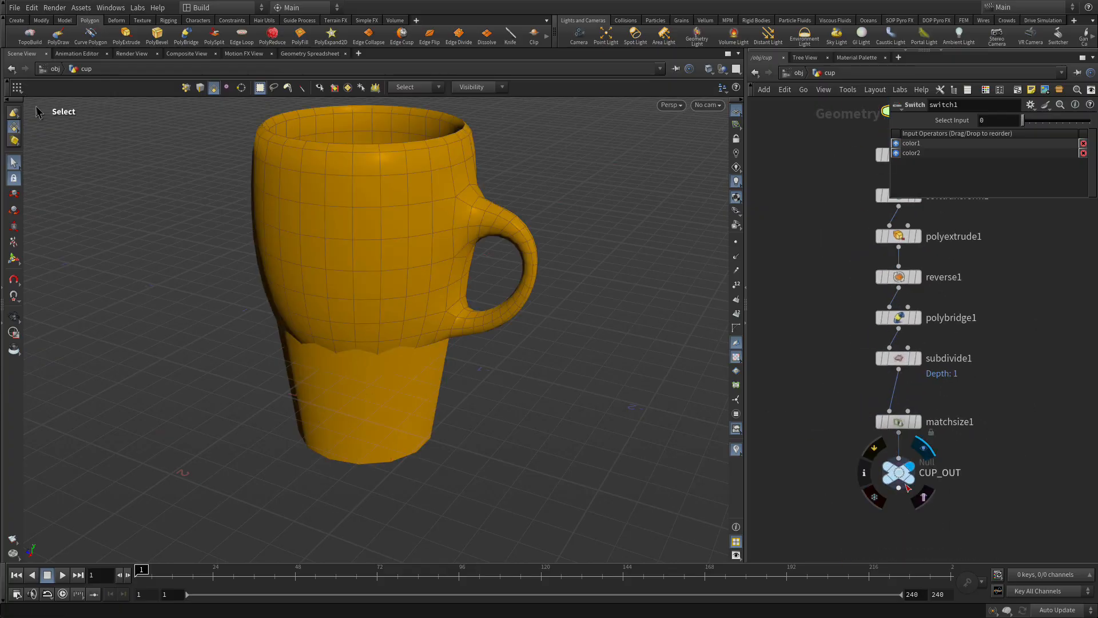
click(898, 472)
middle_drag(1030, 254, 964, 483)
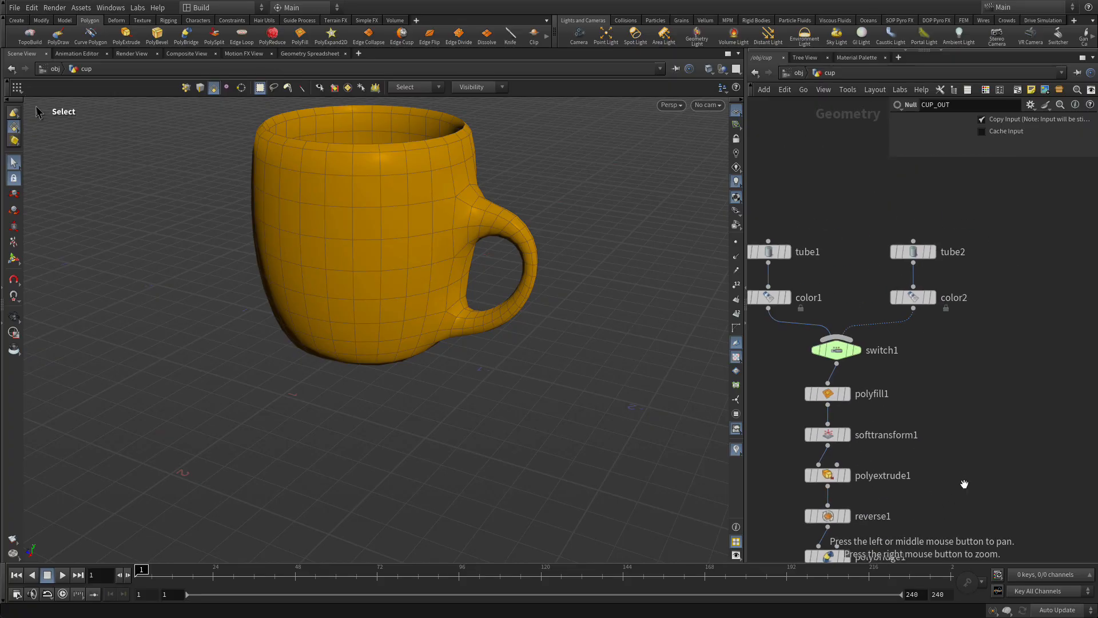
click(841, 349)
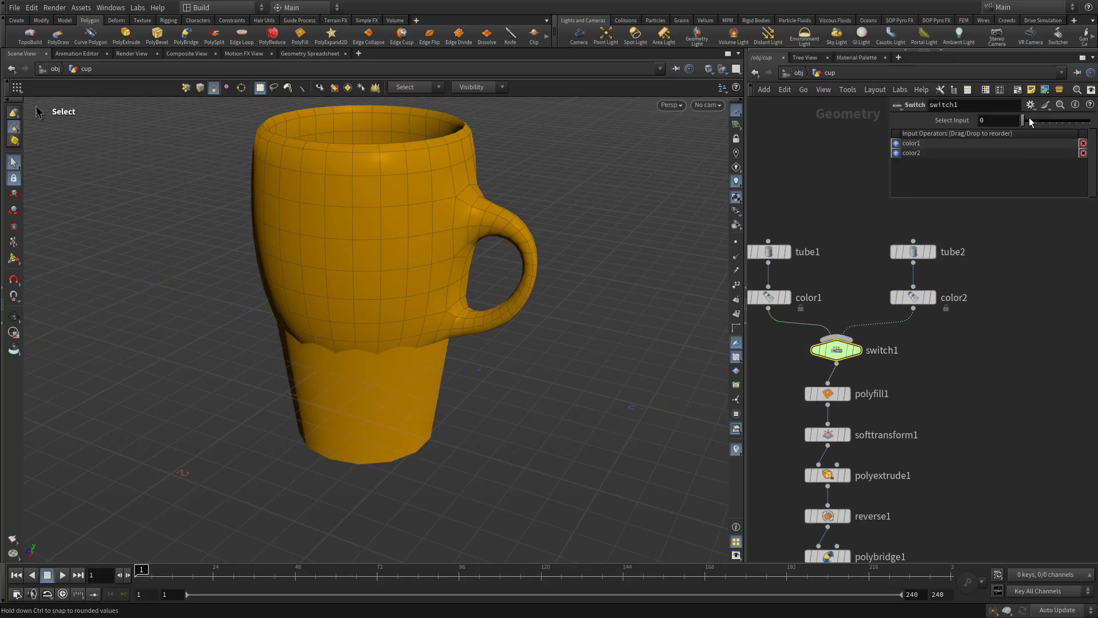
drag(1024, 120, 1029, 121)
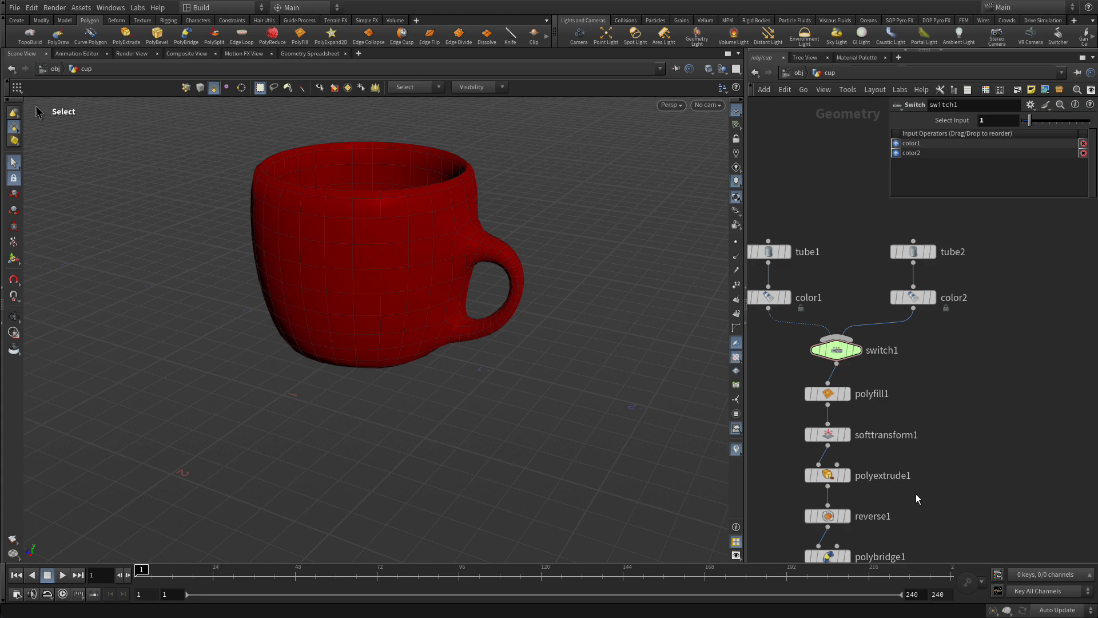
Hide the floating parameter dialog in the network editor
key(Escape)
mouse_move(482, 465)
mouse_down()
mouse_move(498, 392)
mouse_move(481, 461)
mouse_move(464, 461)
mouse_up()
key(s)
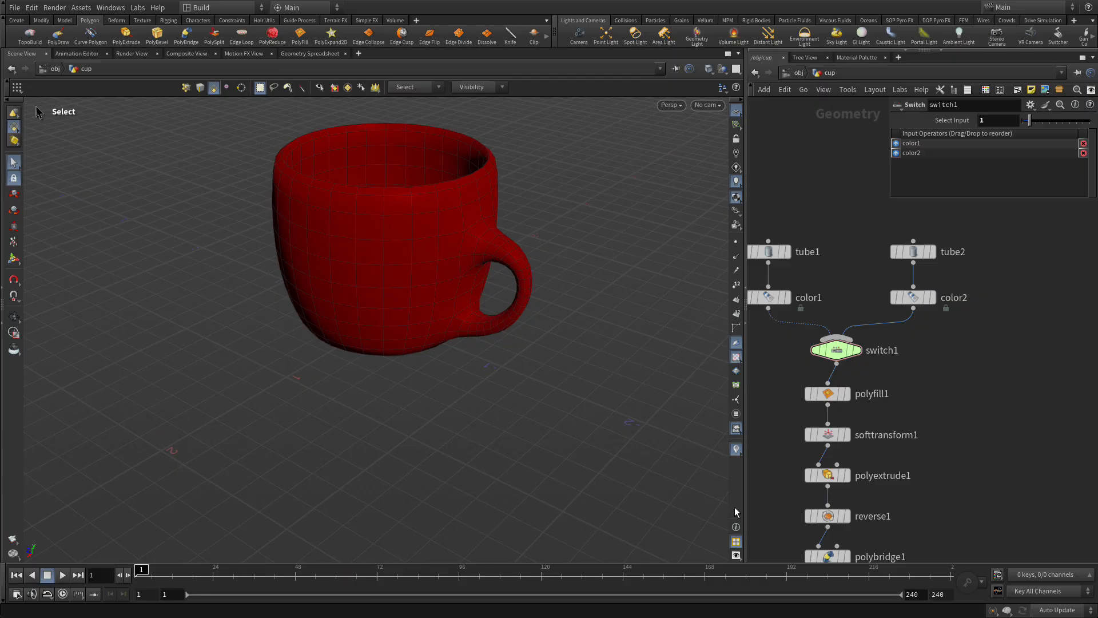
right_drag(973, 444, 974, 423)
key(p)
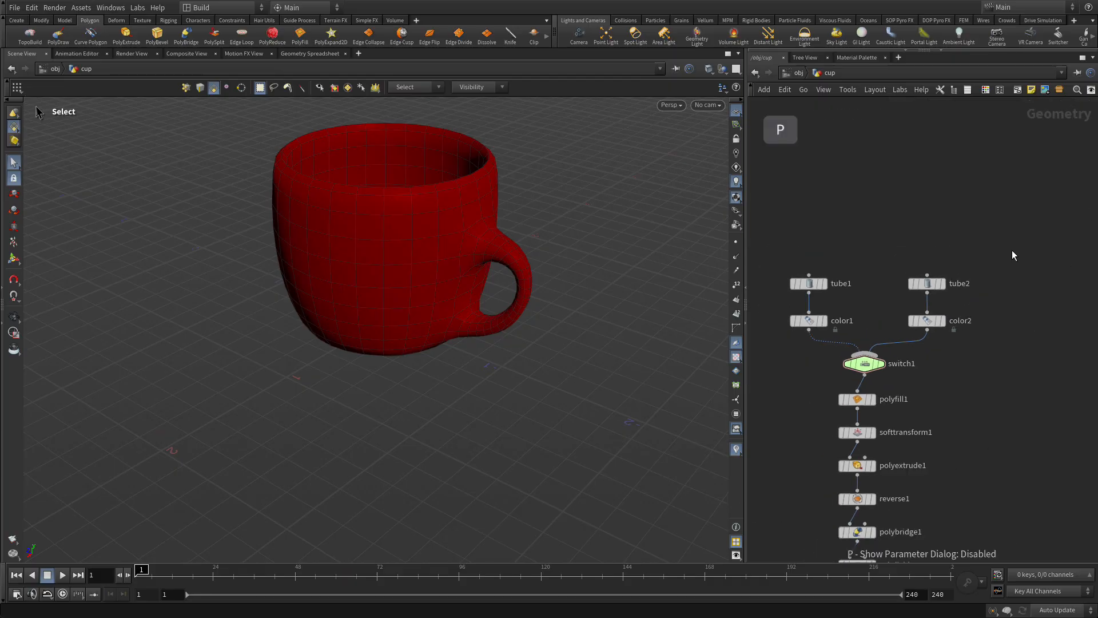
Enclose tube1, tube2, color1, color2 and switch1 in a network box titled "Starting Shapes"
right_drag(1011, 251, 1006, 250)
middle_drag(838, 234, 878, 177)
right_drag(878, 178, 908, 185)
middle_drag(908, 184, 839, 156)
right_drag(840, 156, 774, 156)
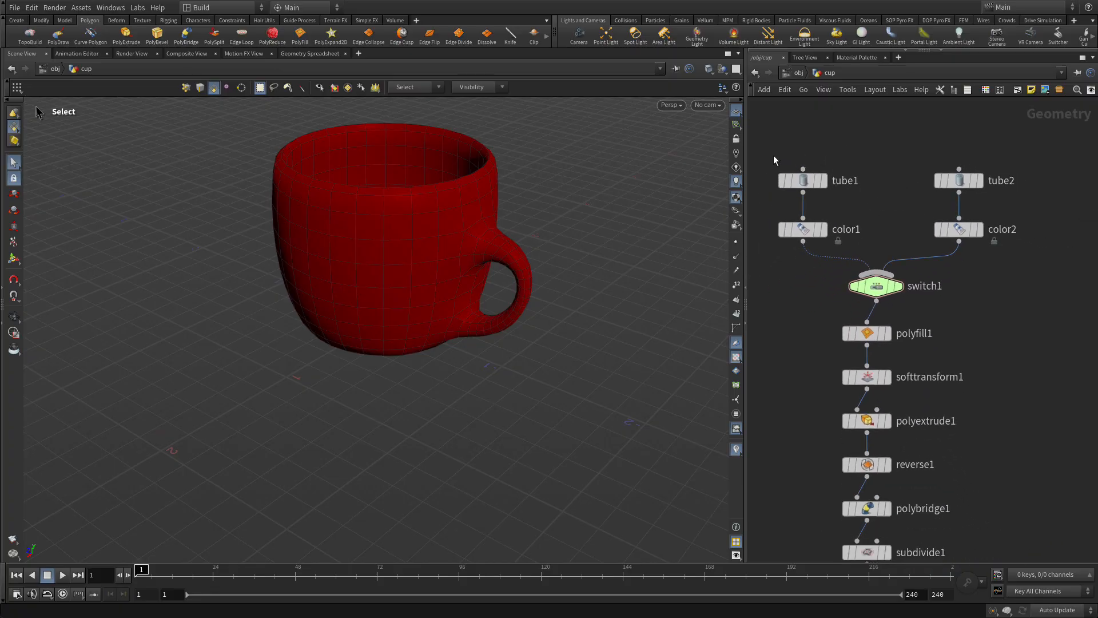
drag(757, 151, 1024, 304)
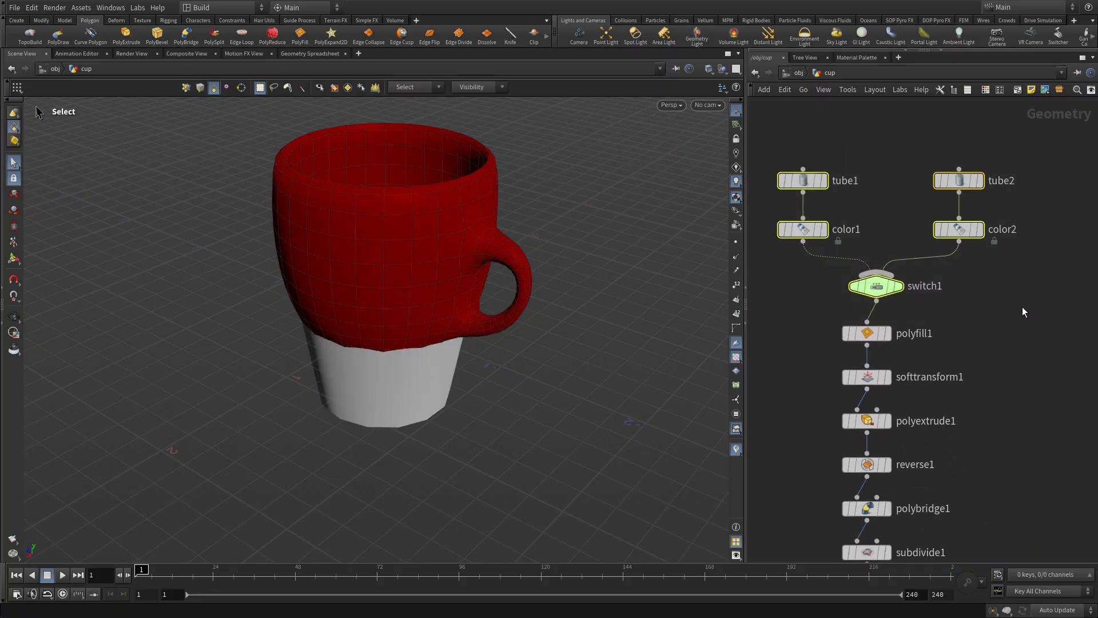
key(shift+o)
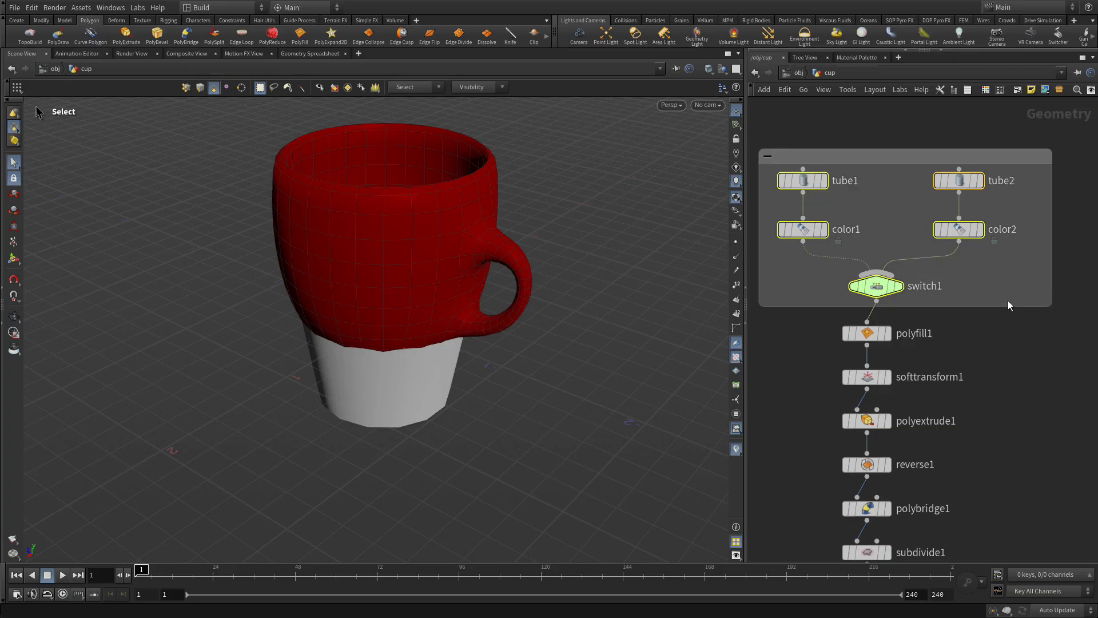
double_click(805, 158)
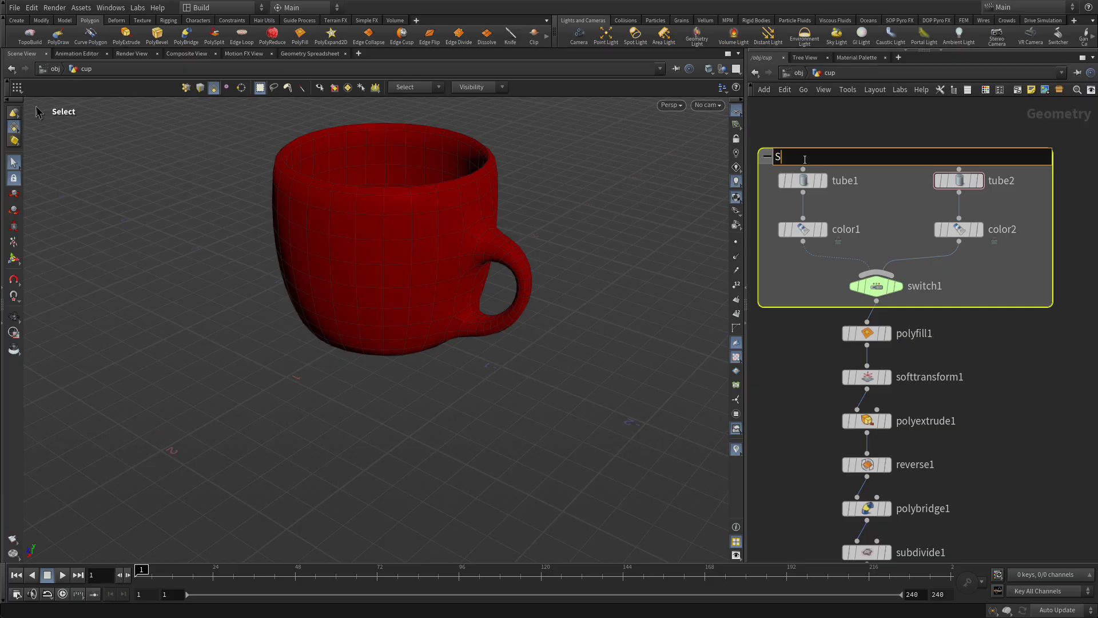
text(Starting Shapes)
key(Return)
Enclose the nodes from polyfill1 through subdivide1 in a second network box
middle_drag(1018, 452, 1023, 341)
scroll(1021, 341, down, 3)
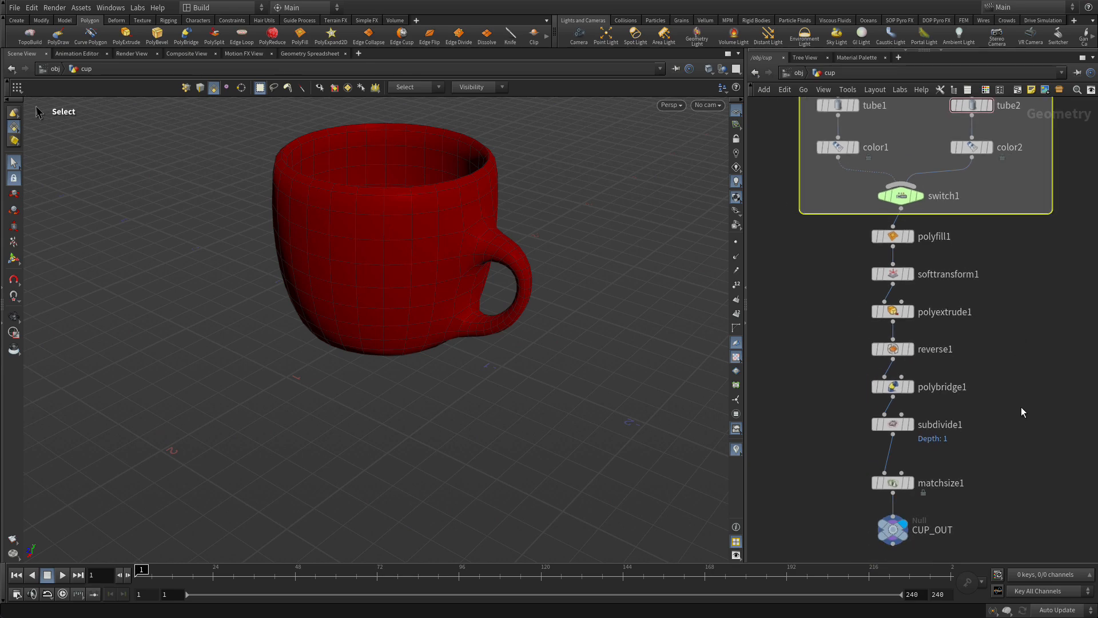
drag(835, 228, 1005, 453)
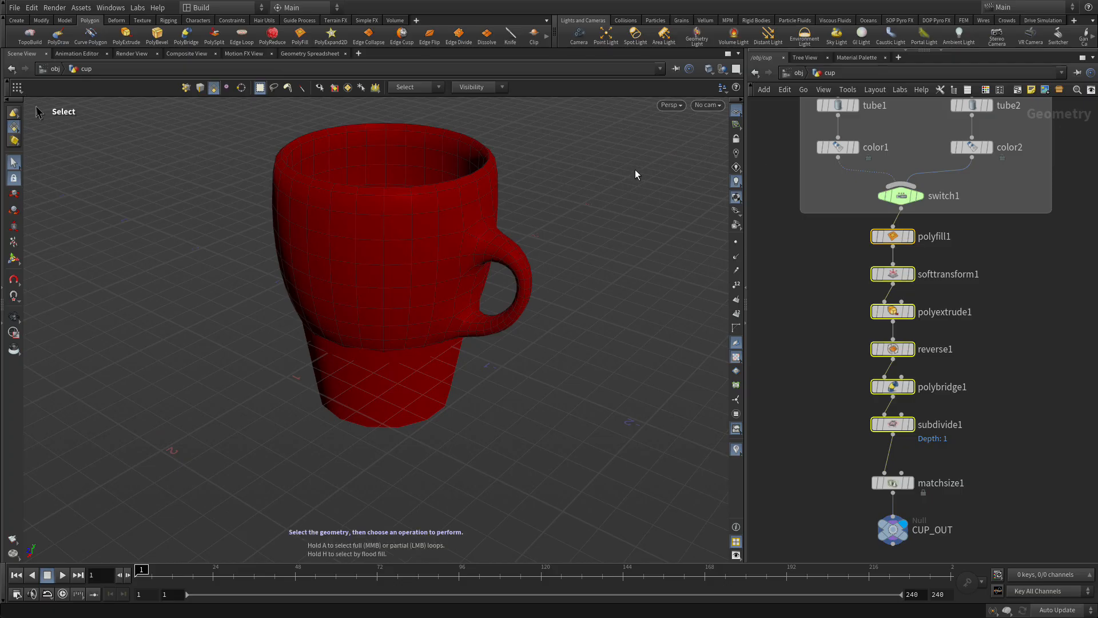
click(1019, 90)
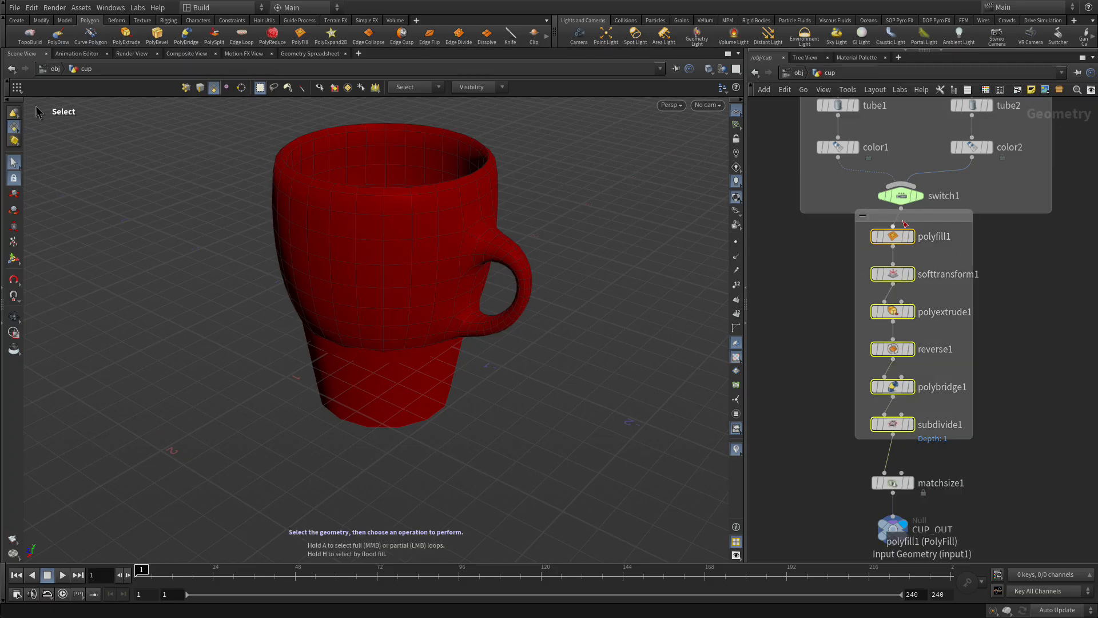
Align the second network box beneath Starting Shapes, widen it to the same width and centre its nodes inside
drag(908, 217, 853, 228)
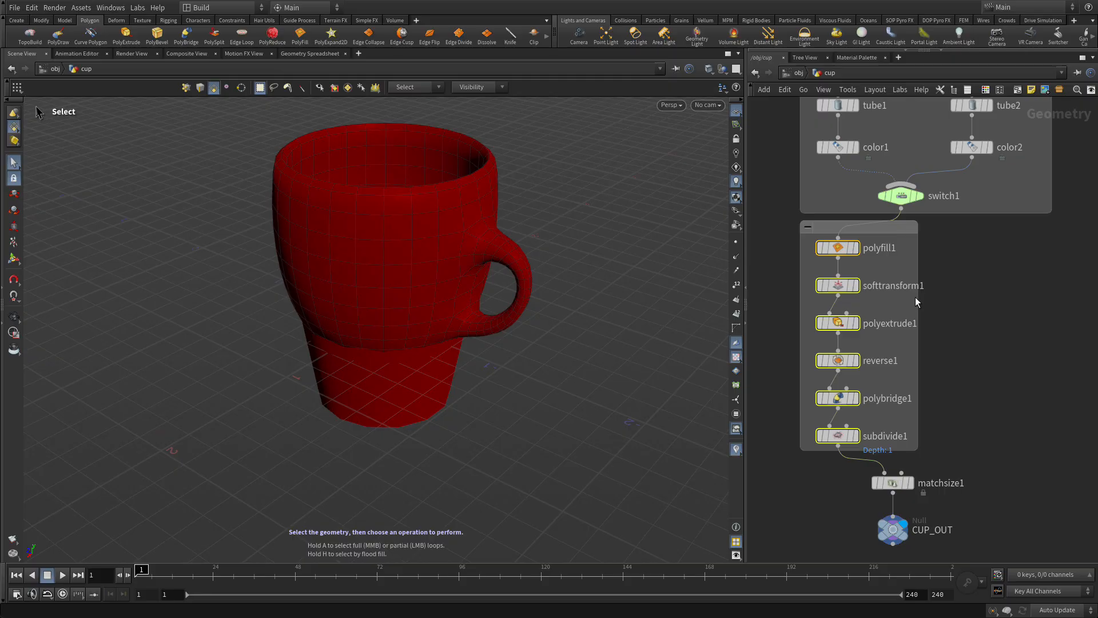
drag(918, 302, 1057, 301)
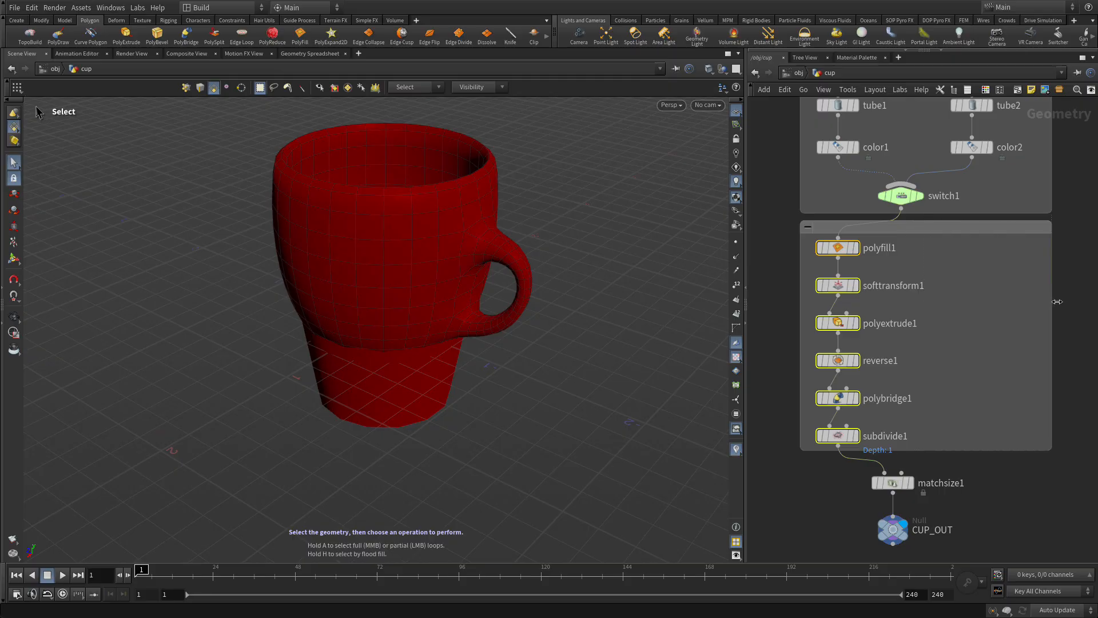
drag(833, 254, 888, 259)
scroll(1006, 531, down, 2)
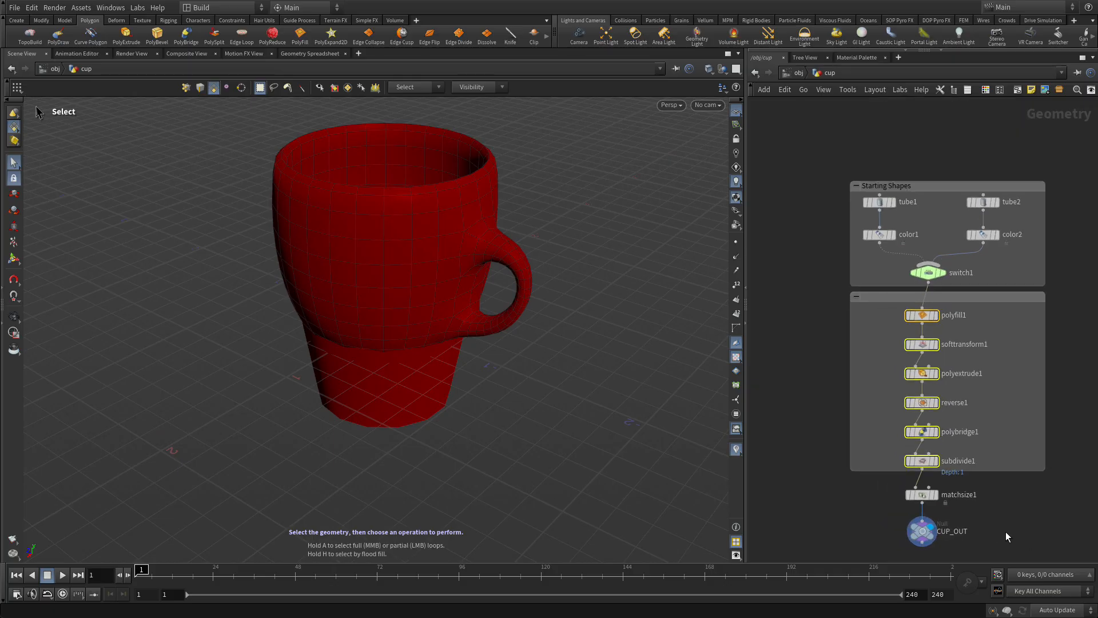
Arrange the nodes from polyfill1 through CUP_OUT in an evenly spaced vertical chain directly below switch1
drag(912, 486, 788, 214)
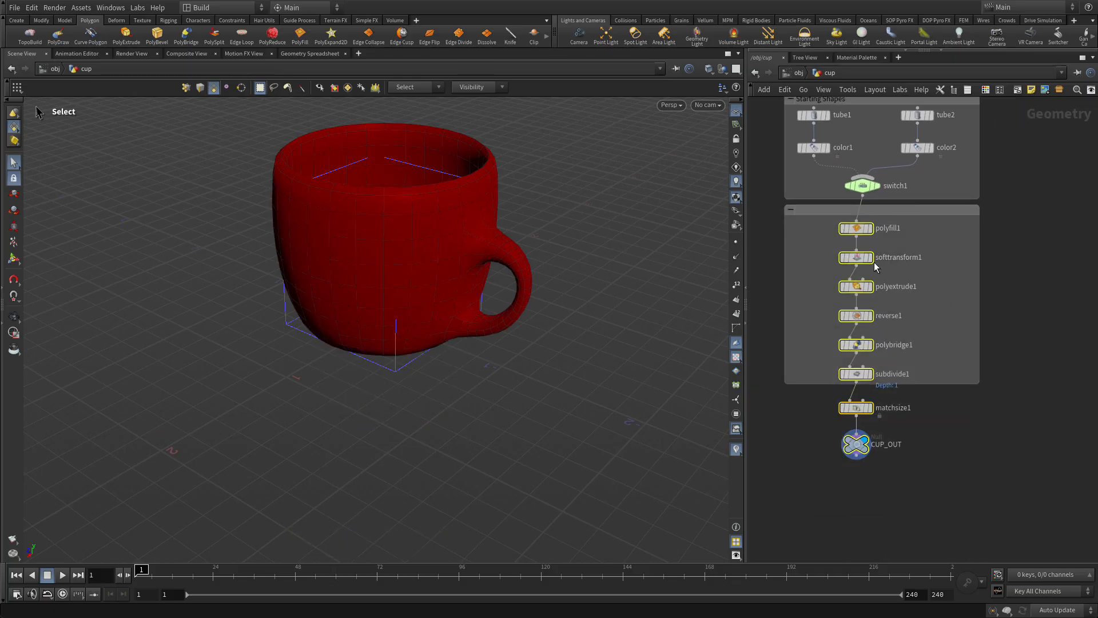
drag(858, 261, 834, 262)
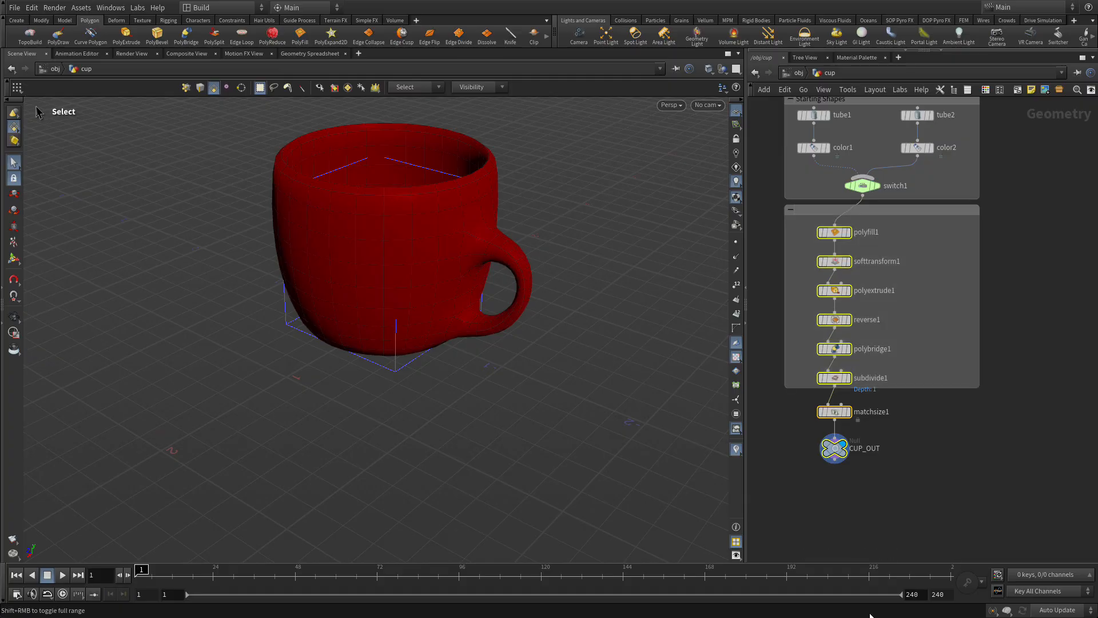
drag(890, 496, 800, 252)
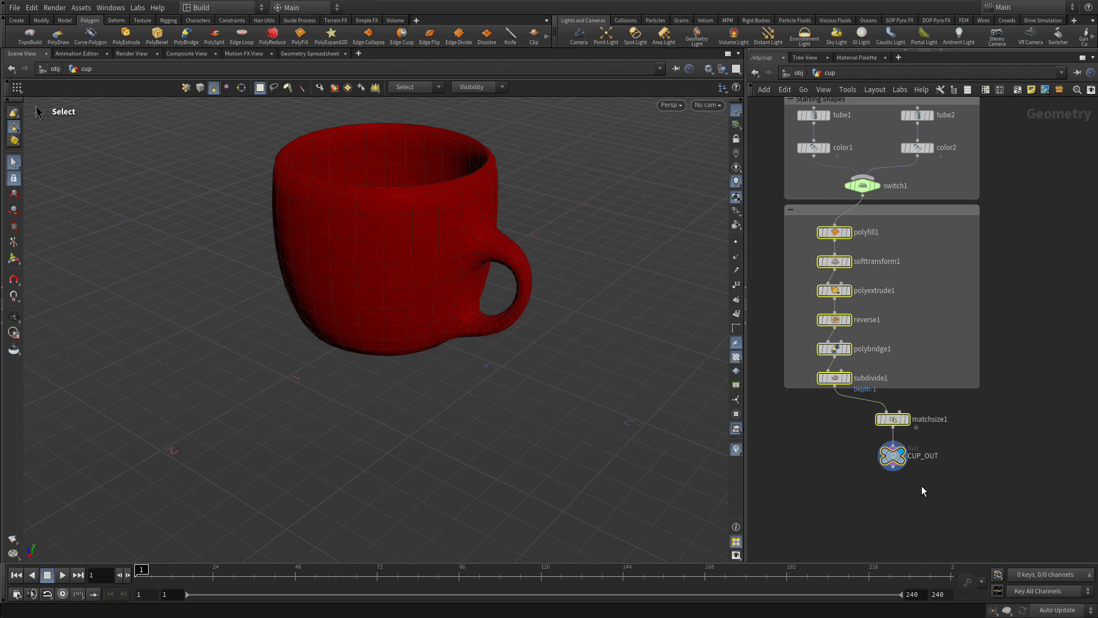
drag(922, 486, 816, 175)
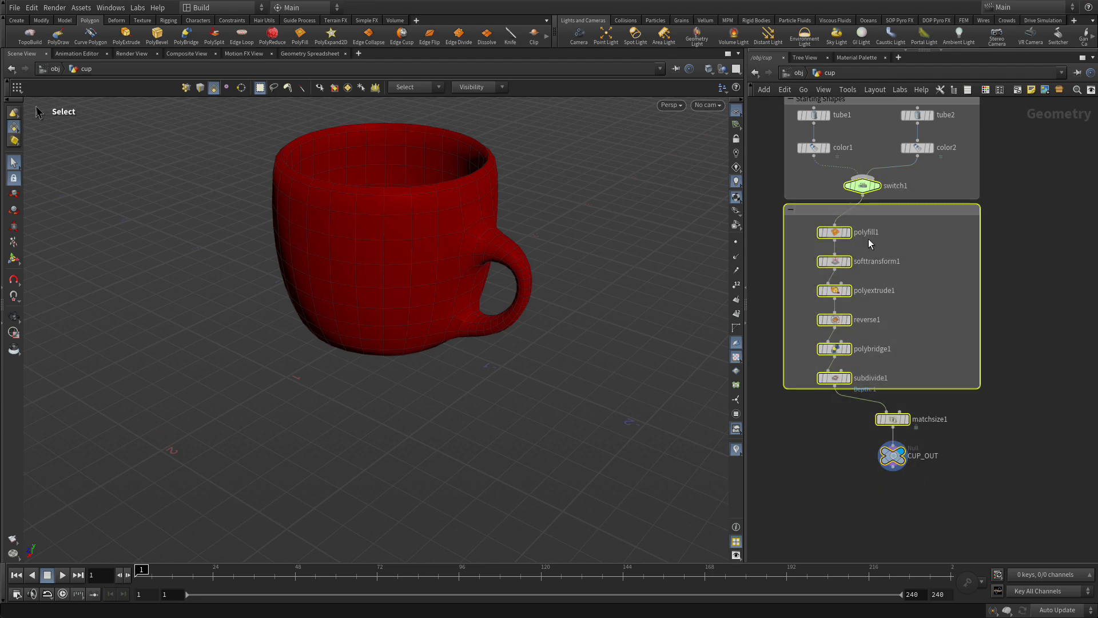
drag(918, 482, 801, 224)
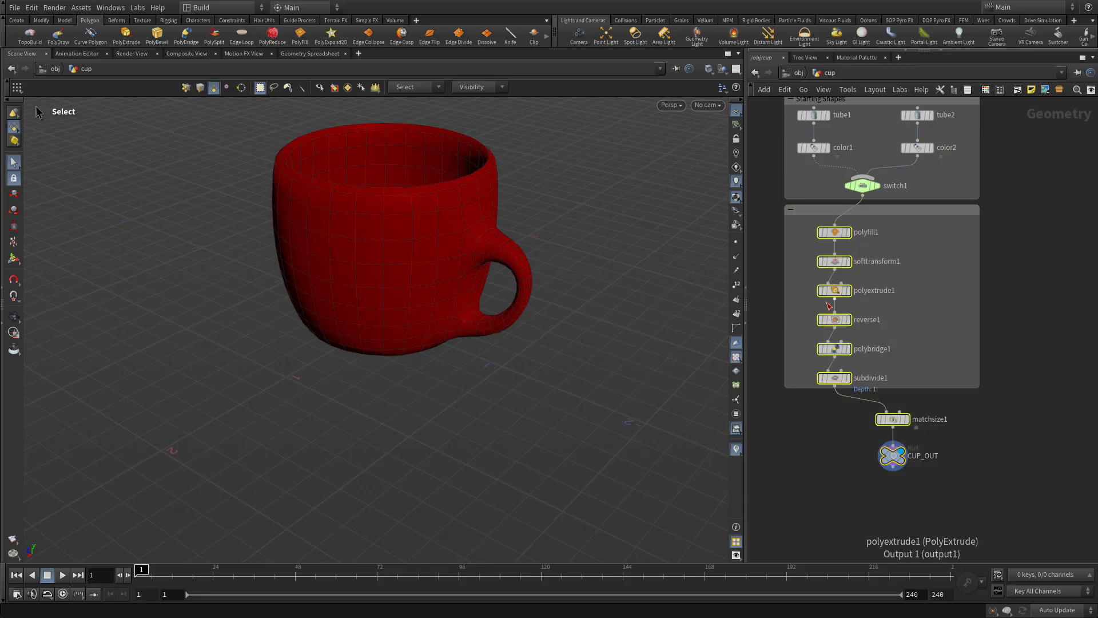
key(a)
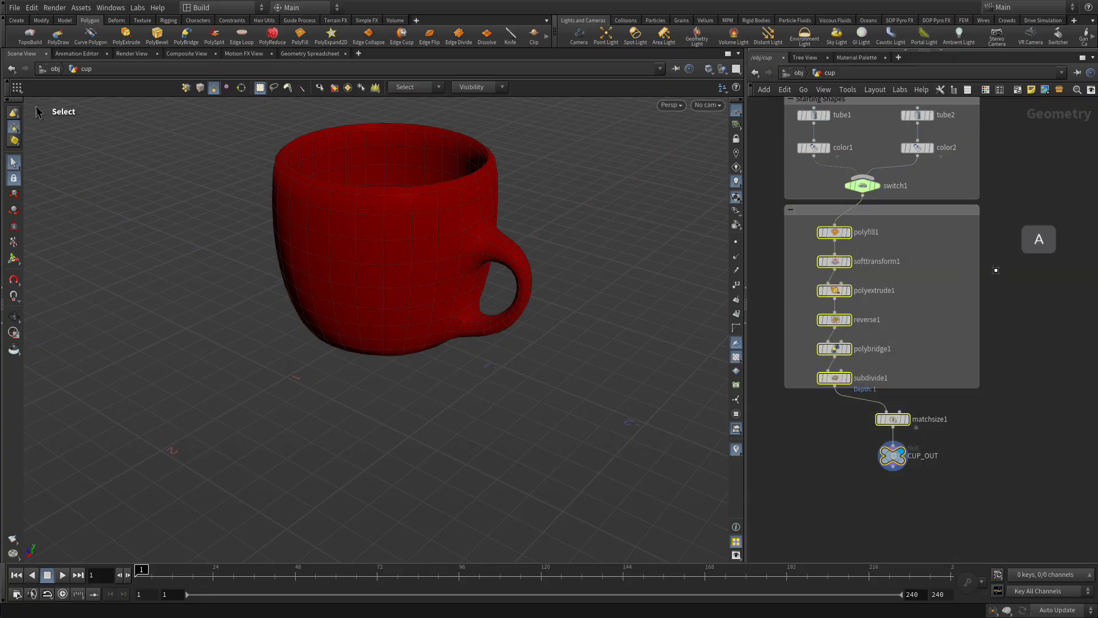
drag(996, 269, 989, 336)
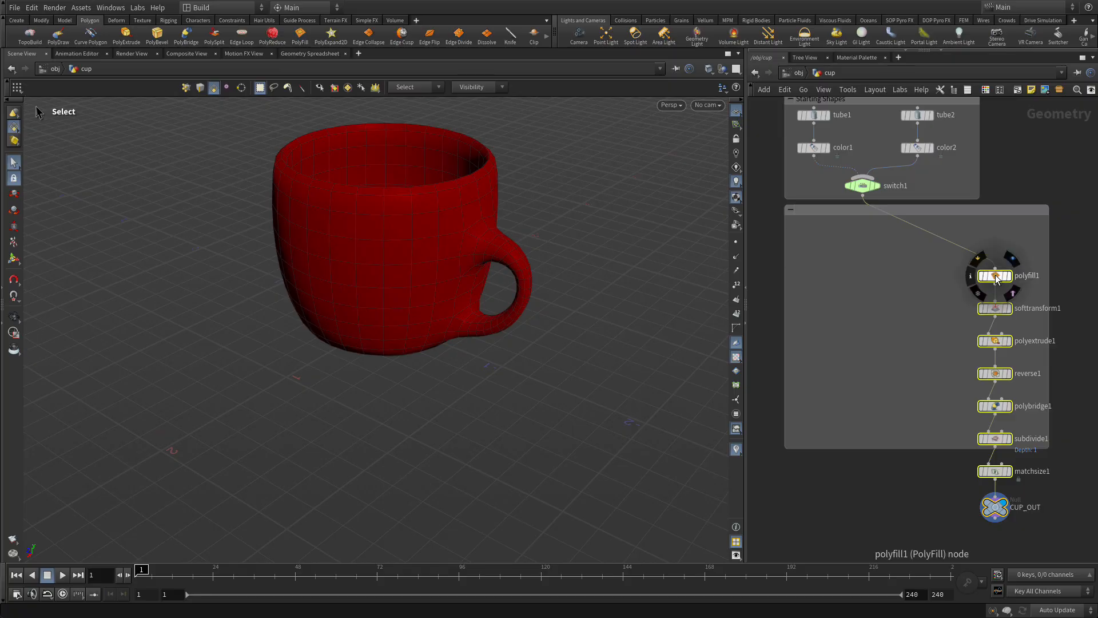
drag(994, 277, 868, 236)
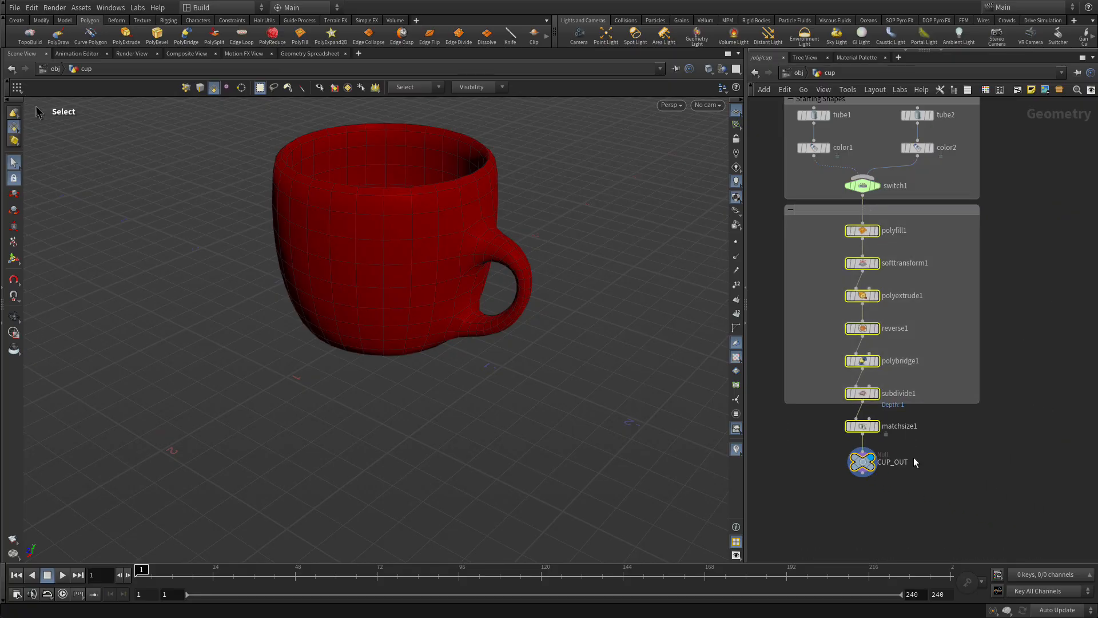
click(952, 443)
alt+middle_drag(1019, 266, 1019, 294)
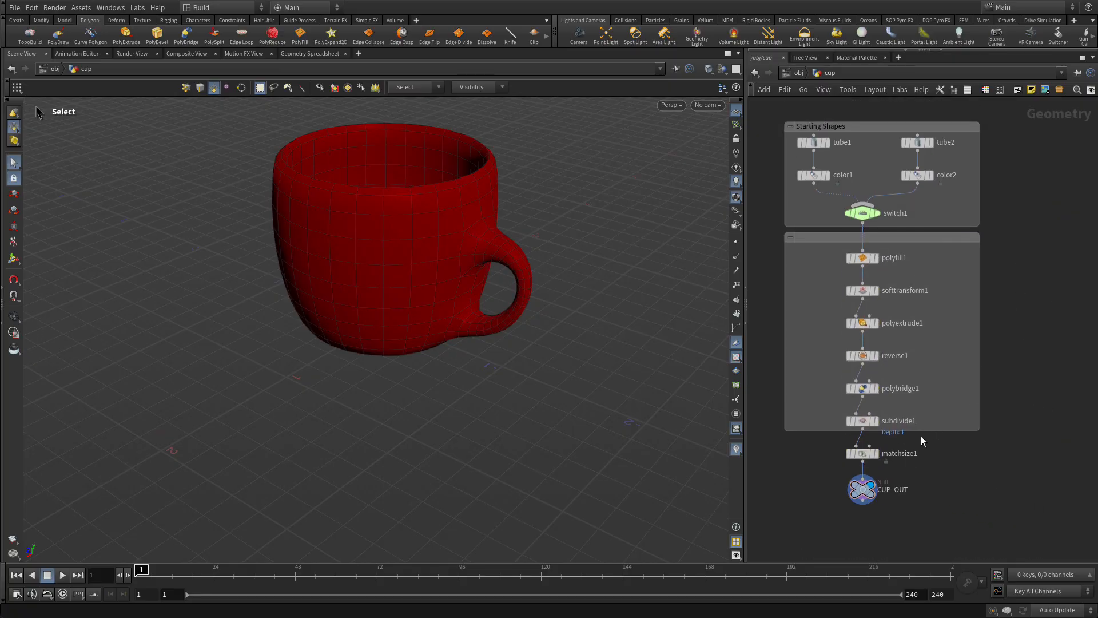
Title the second network box "Polygon Tools"
double_click(815, 235)
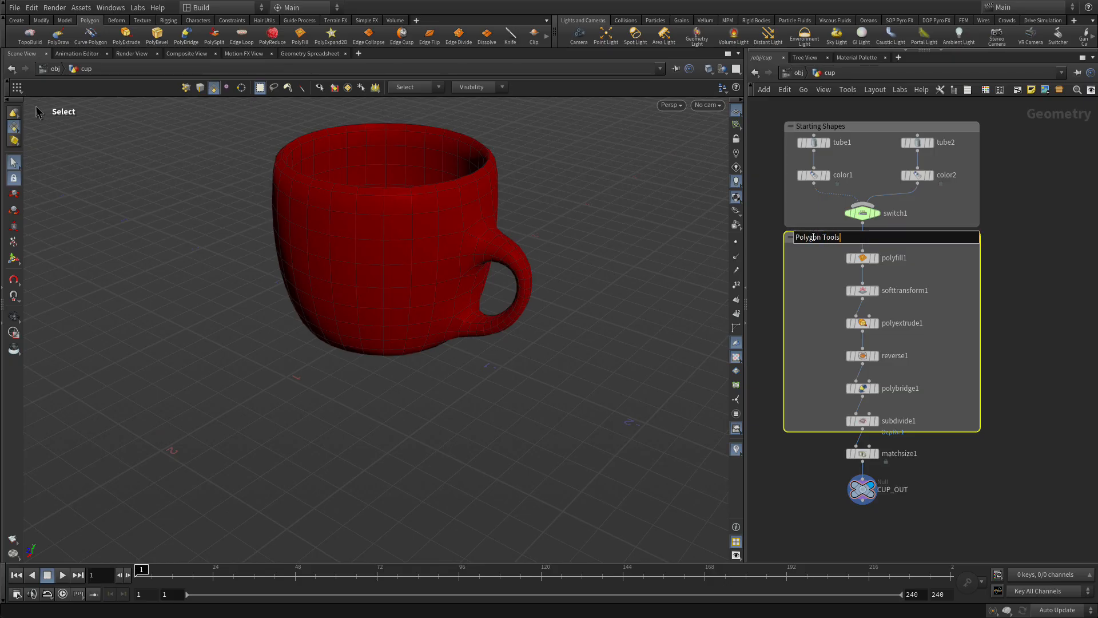
key(Return)
click(806, 258)
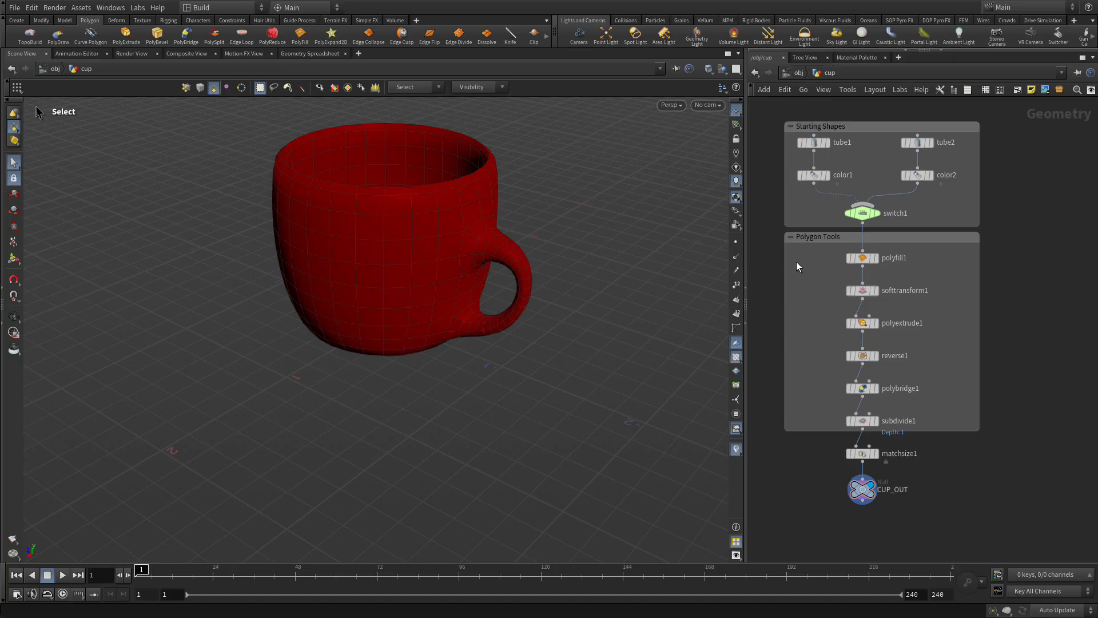
Collapse and re-expand the Polygon Tools and Starting Shapes network boxes
click(790, 237)
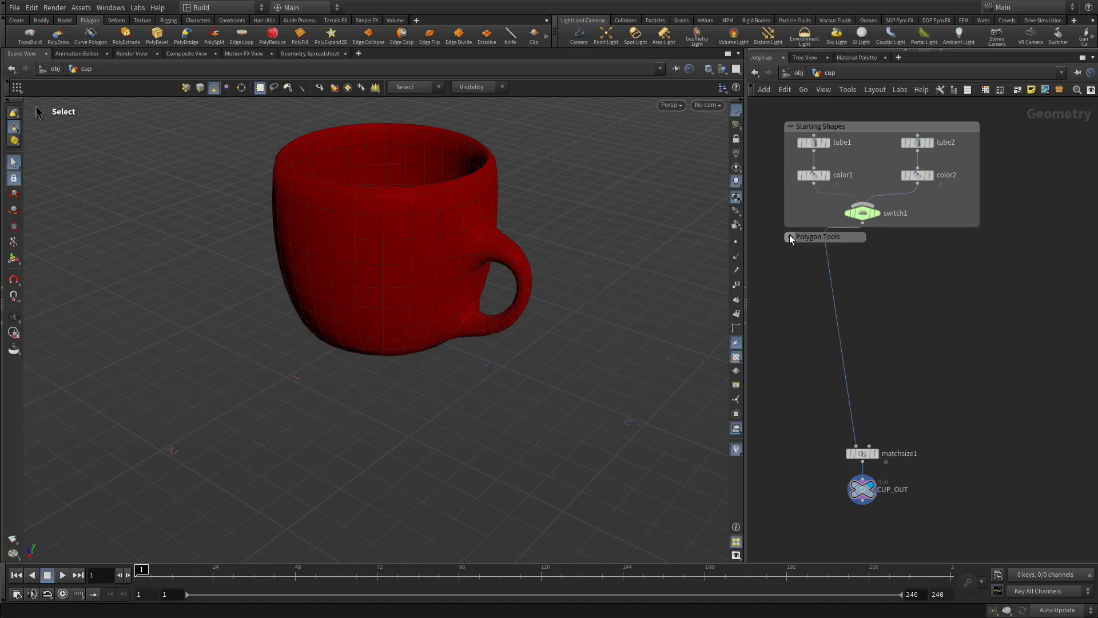
click(791, 237)
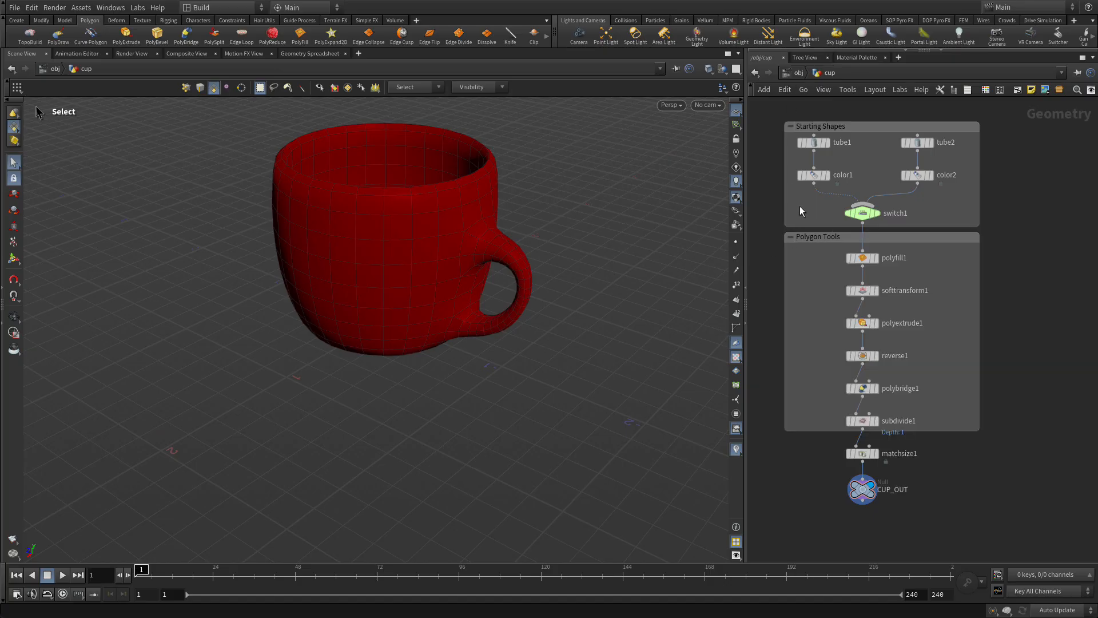
click(791, 126)
click(791, 126)
Show the node shape palette and give the tube1 and tube2 nodes a curved, bent shape
alt+right_drag(998, 288, 1004, 271)
middle_drag(986, 268, 992, 349)
scroll(927, 335, up, 3)
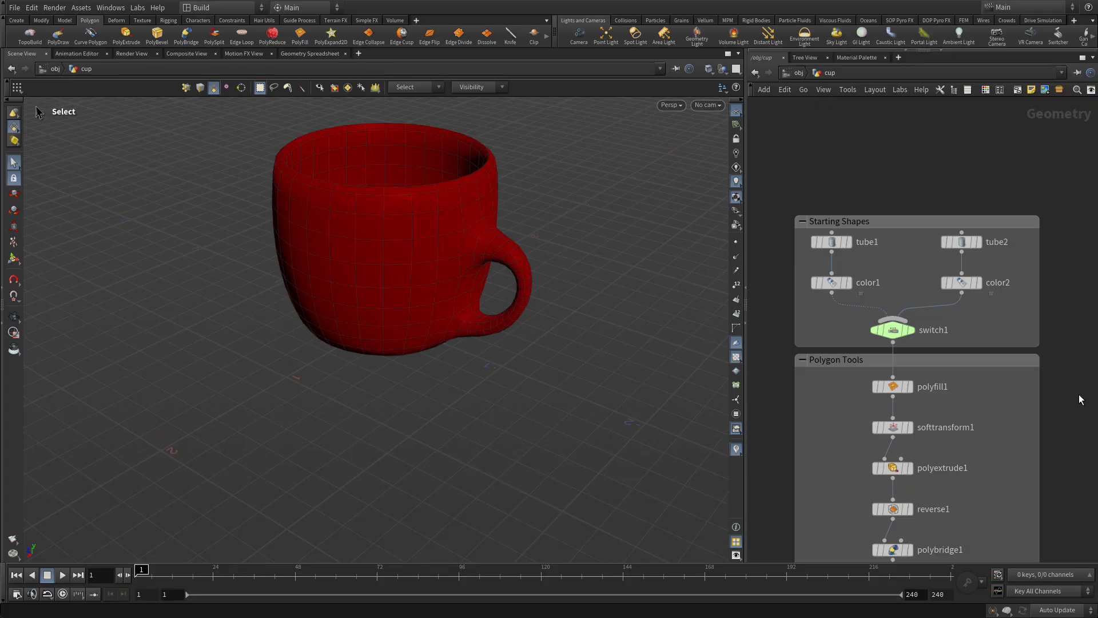
key(z)
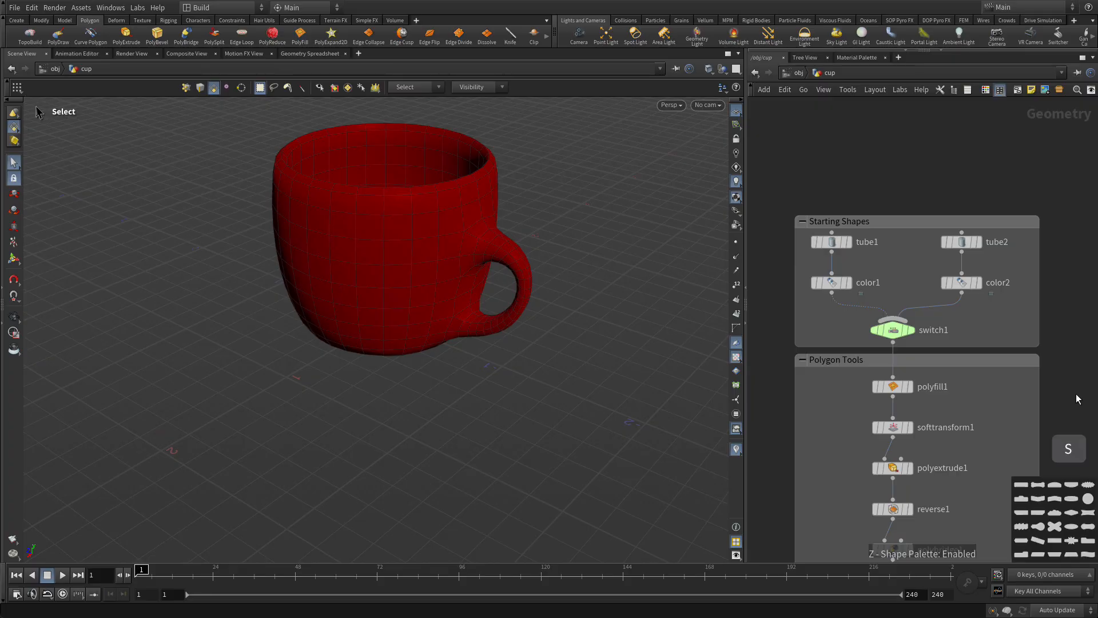
click(835, 243)
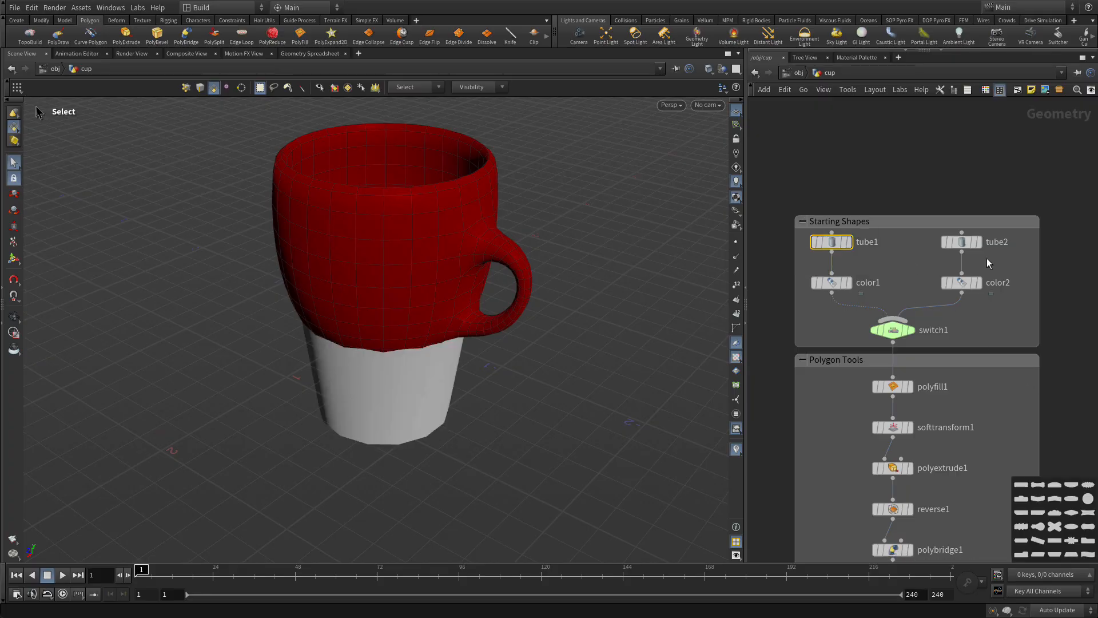
shift+click(959, 242)
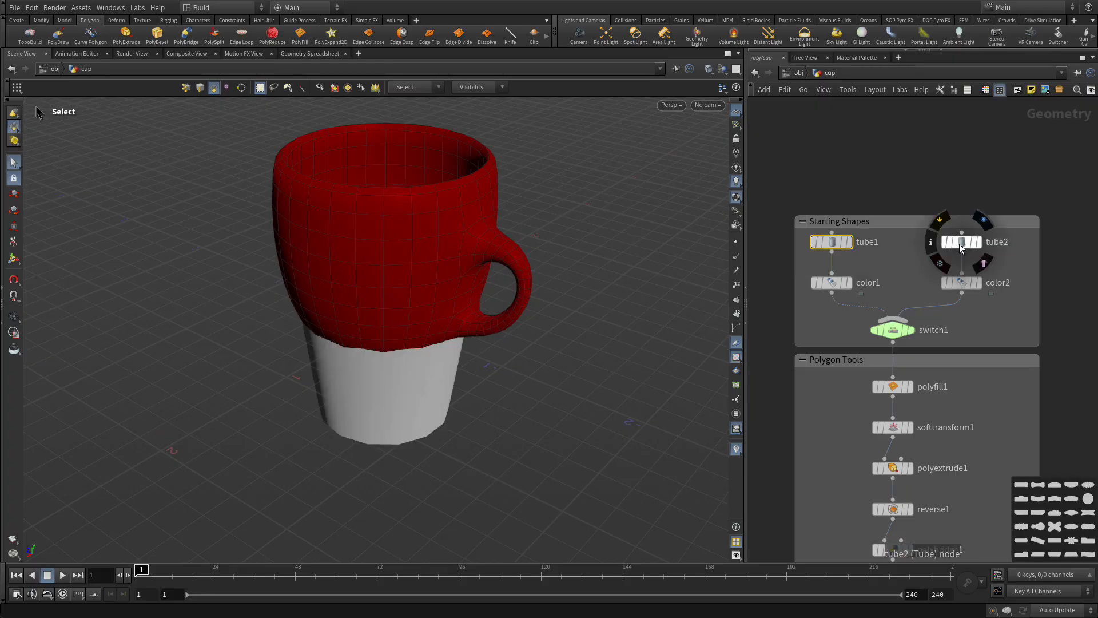
click(1037, 513)
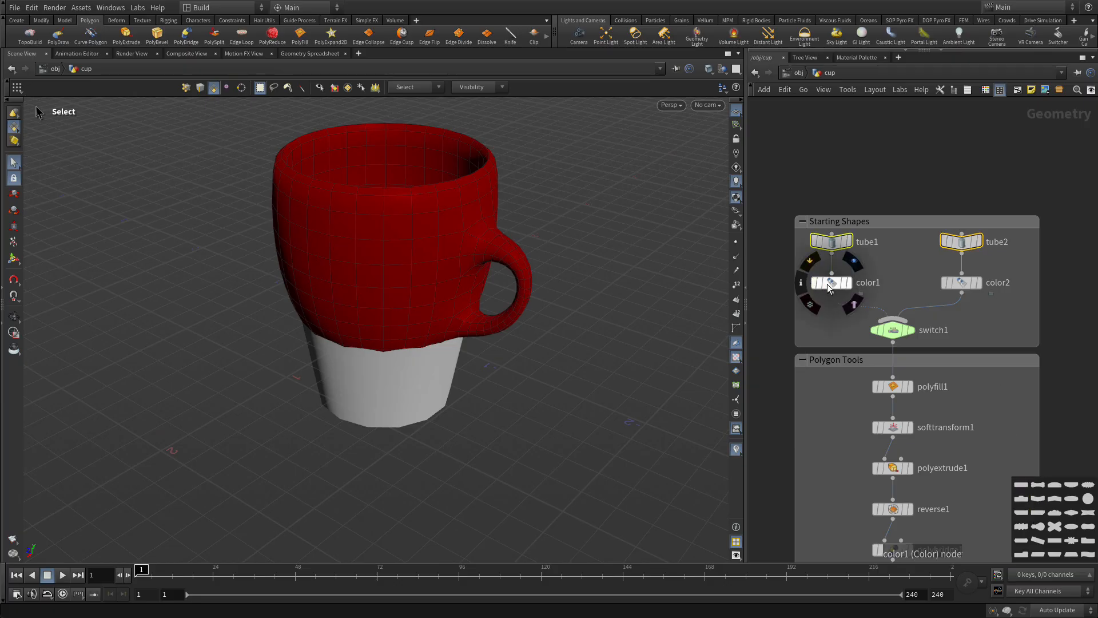
Give the color1 and color2 nodes the starburst shape and the switch1 node the circle shape
click(828, 284)
shift+click(962, 282)
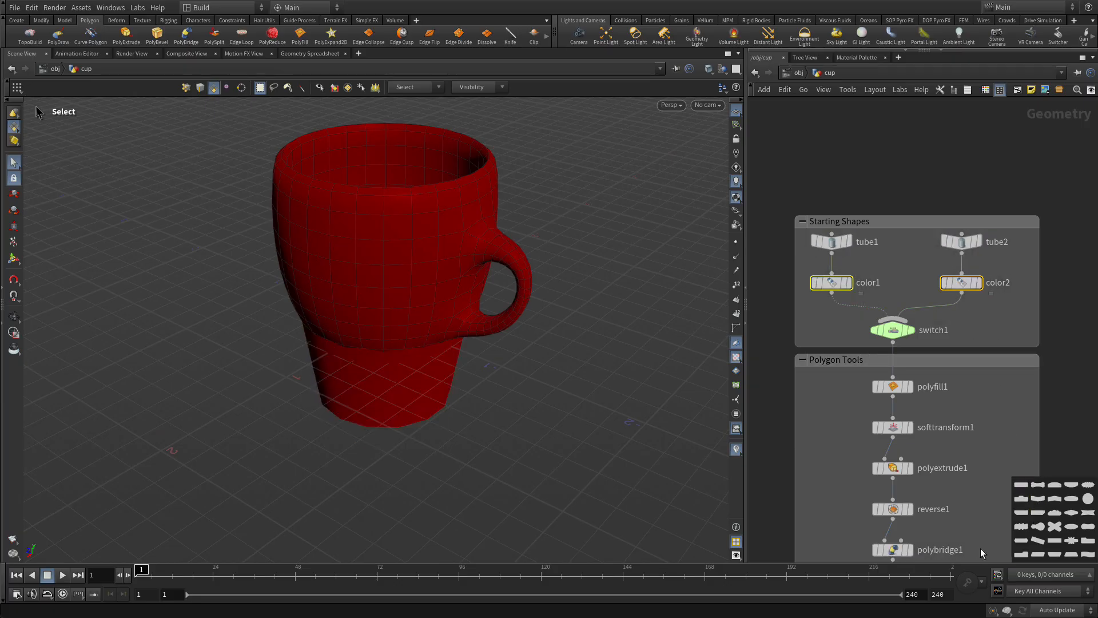
click(1069, 540)
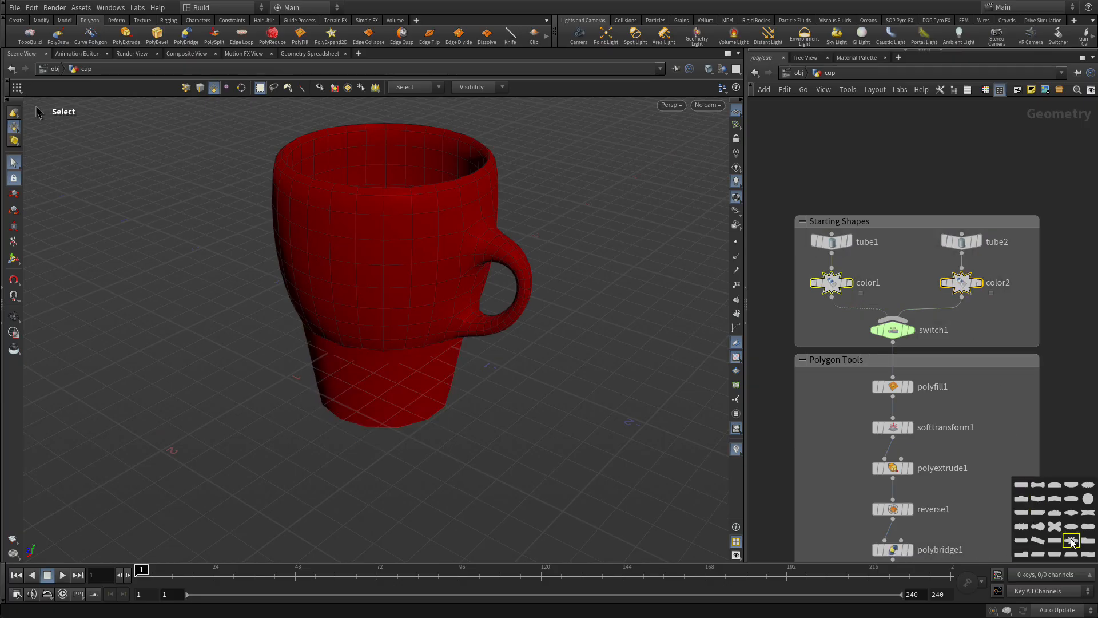
click(898, 329)
click(1088, 498)
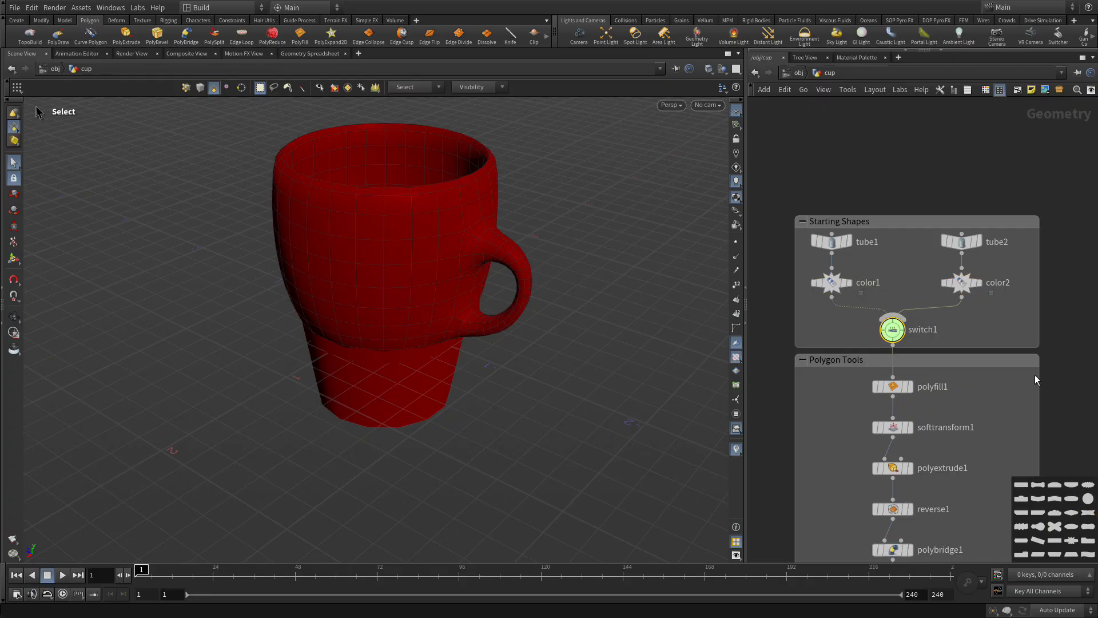
click(1051, 374)
Show the node color palette and color the tube1 and color1 nodes light red
right_drag(992, 387, 963, 382)
middle_drag(968, 410, 951, 336)
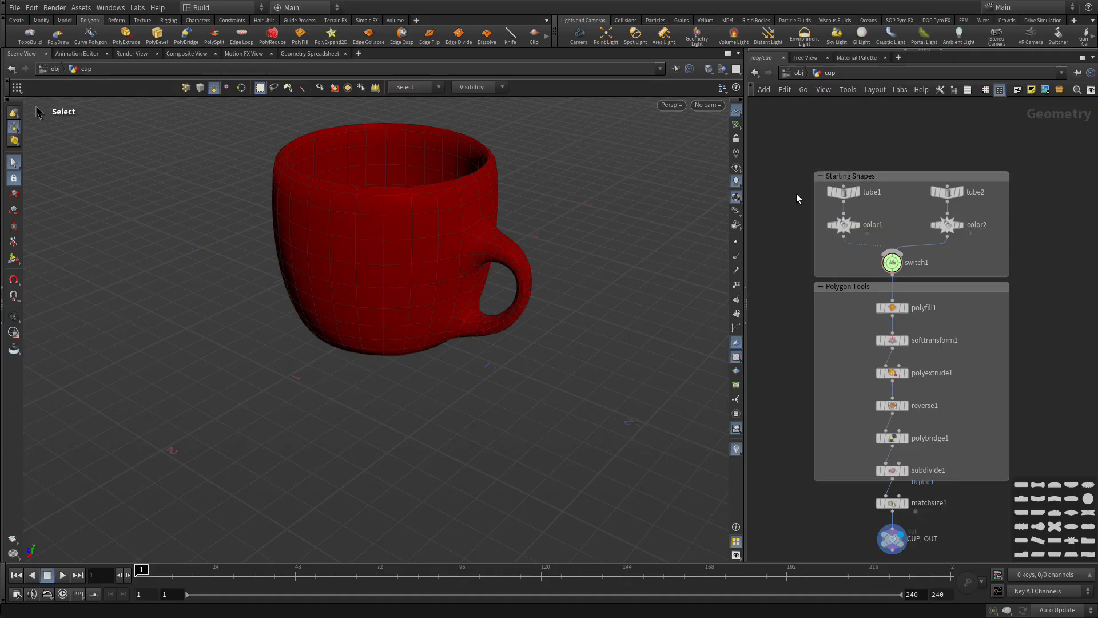
drag(817, 217, 860, 242)
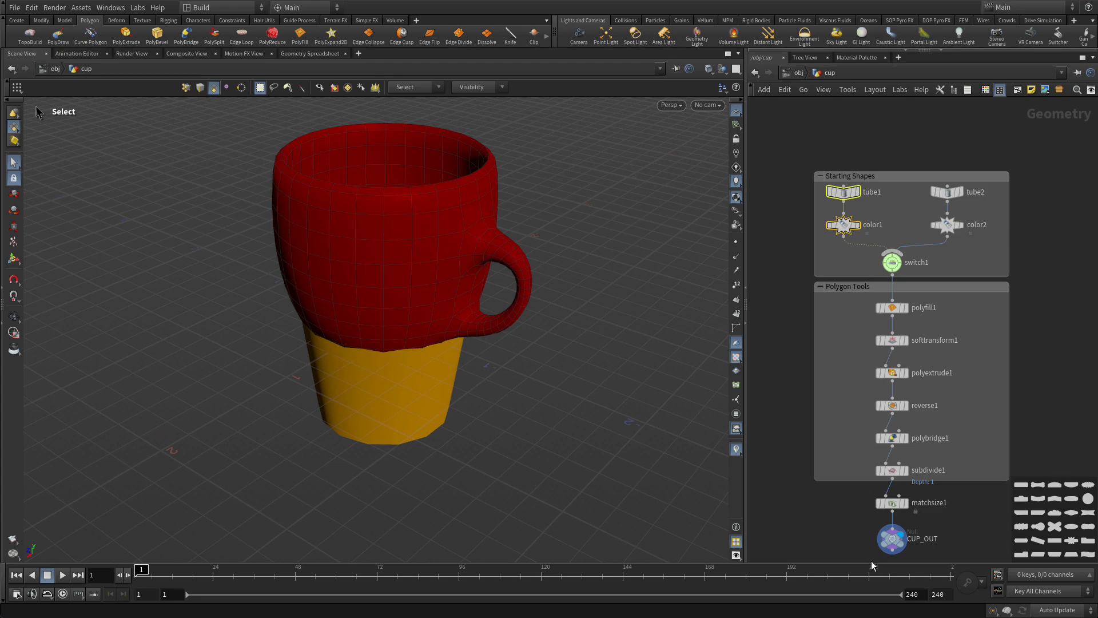
key(c)
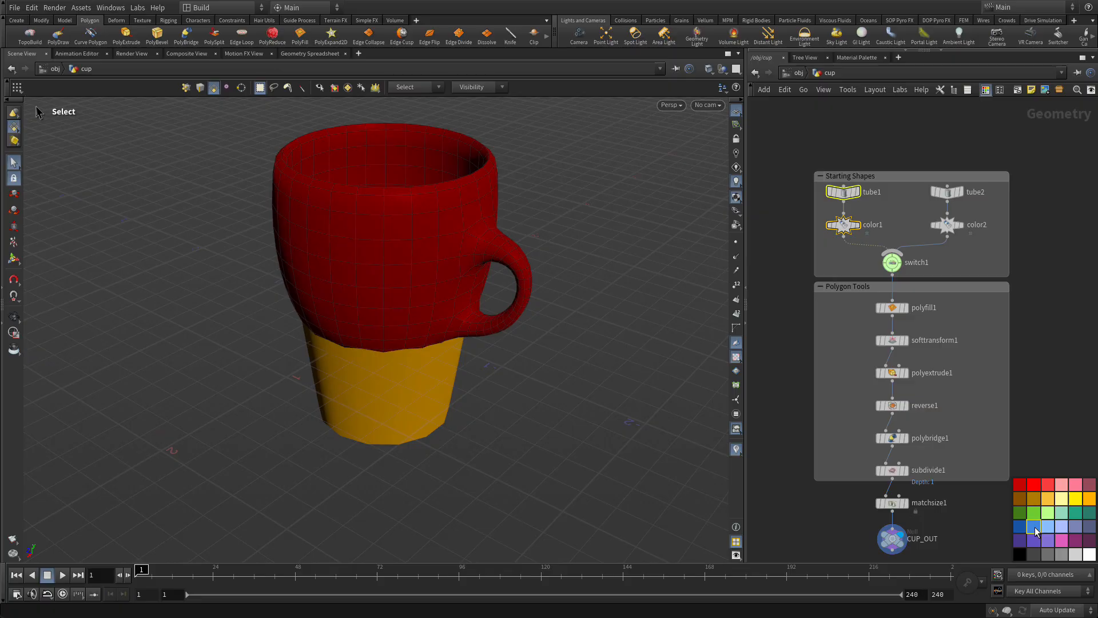
click(1034, 485)
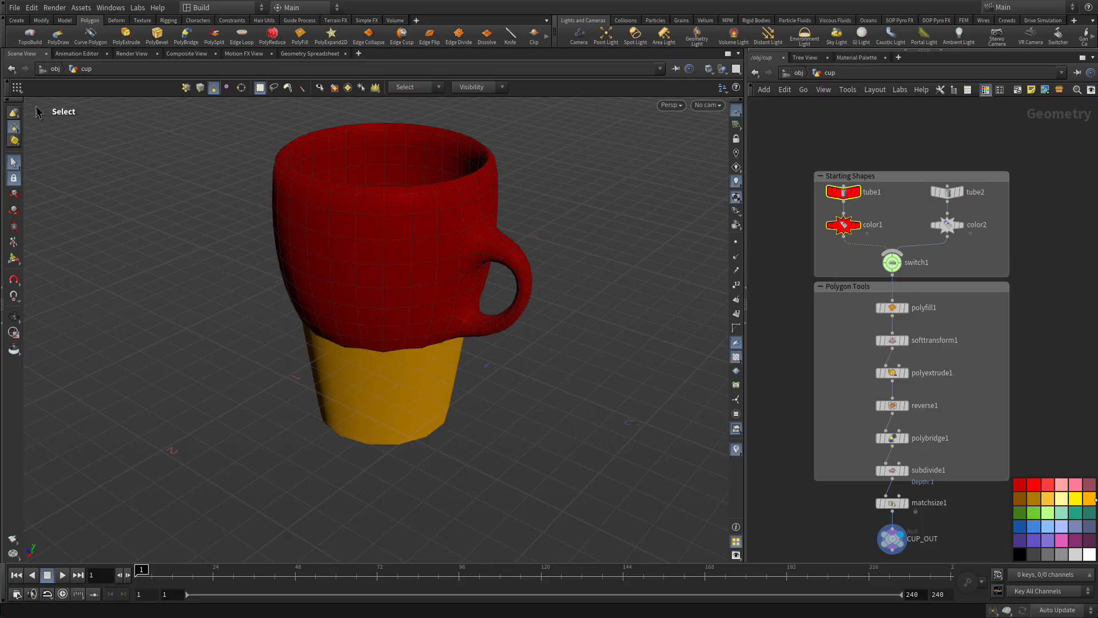
click(1091, 499)
click(1044, 498)
click(1046, 484)
Color the tube2 and color2 nodes dark red and the switch1 node yellow
click(946, 194)
shift+click(946, 227)
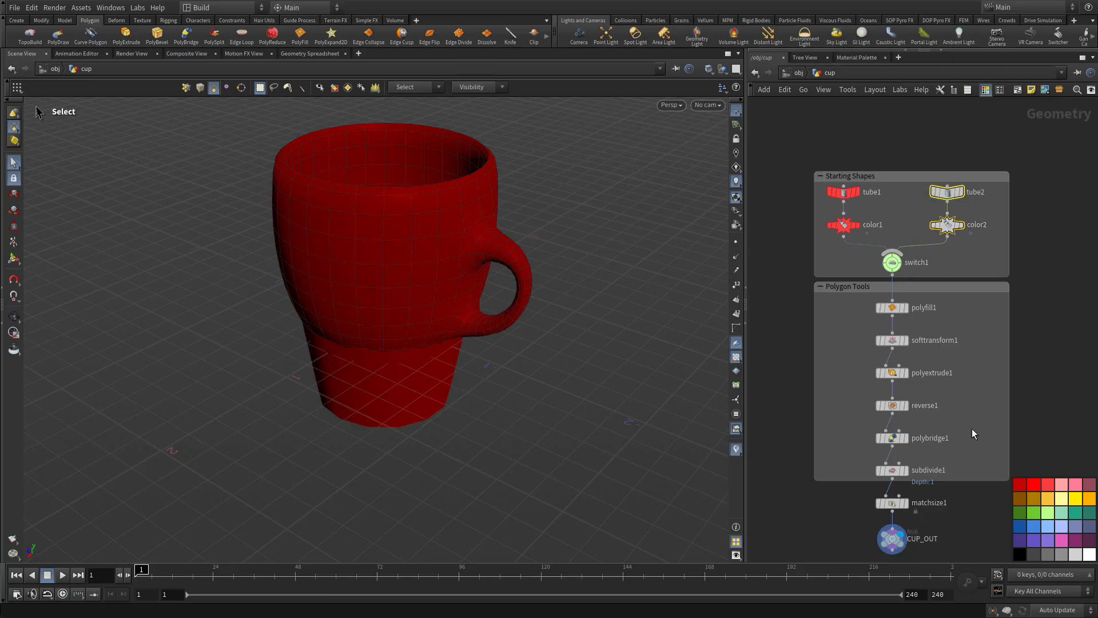
click(1020, 486)
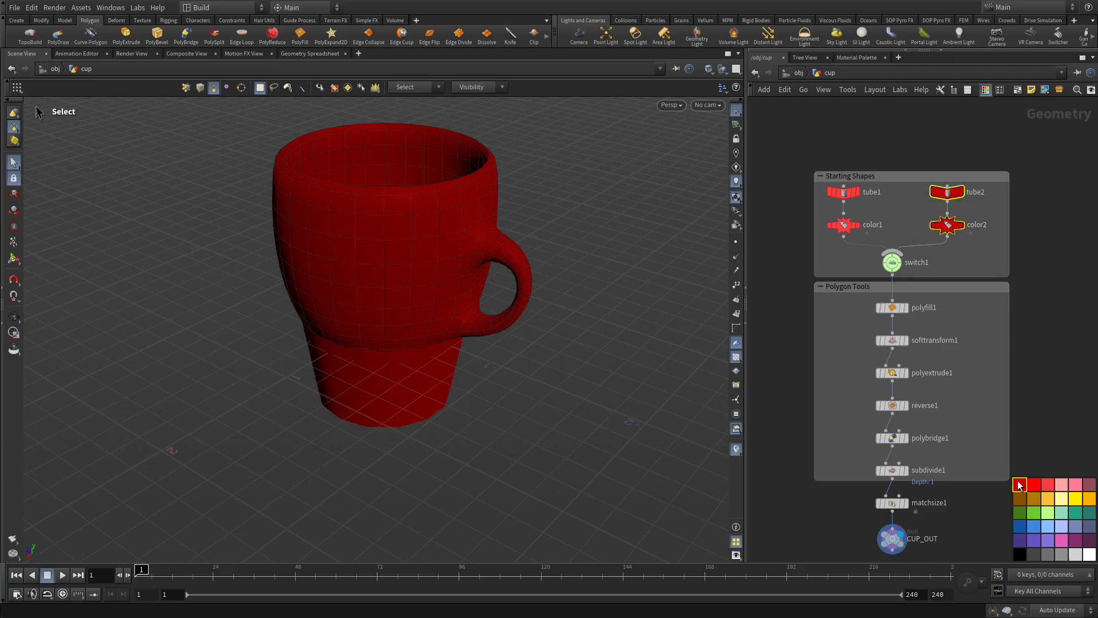
click(1059, 253)
click(895, 268)
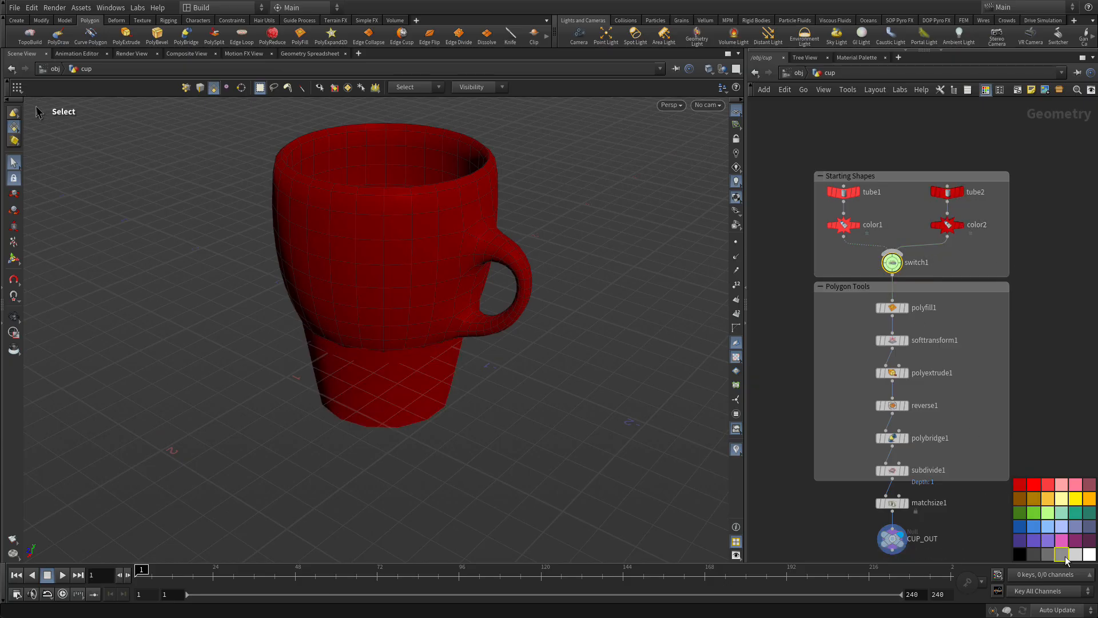
click(1075, 498)
click(1055, 299)
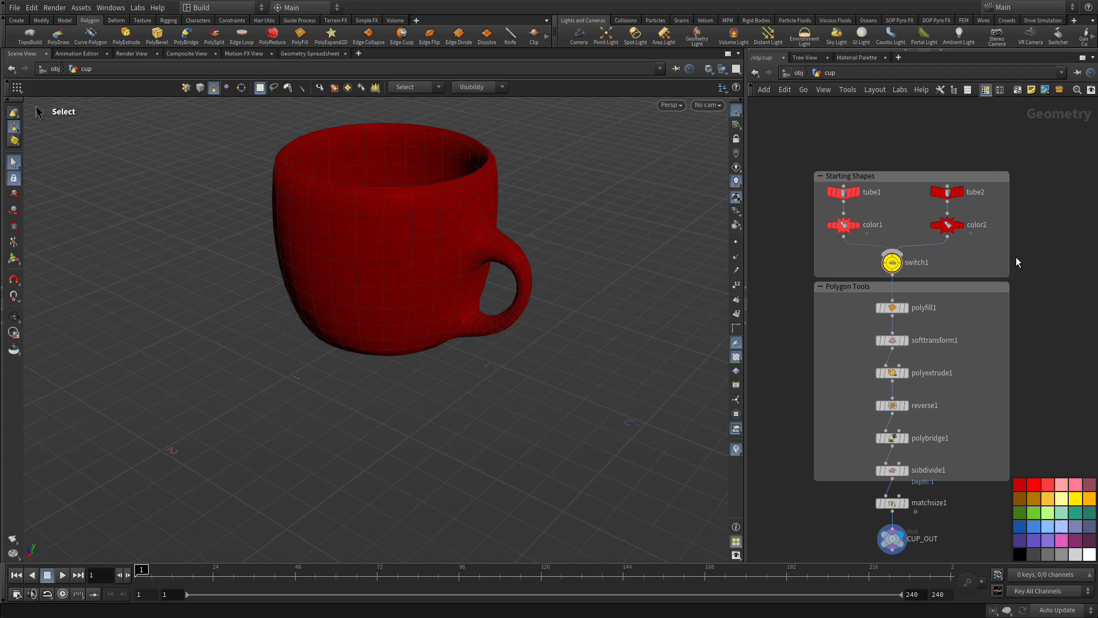
Add a sticky note beside the Starting Shapes box reading "These shapes are a starting point for the final look of the cup"
middle_drag(1033, 300, 912, 297)
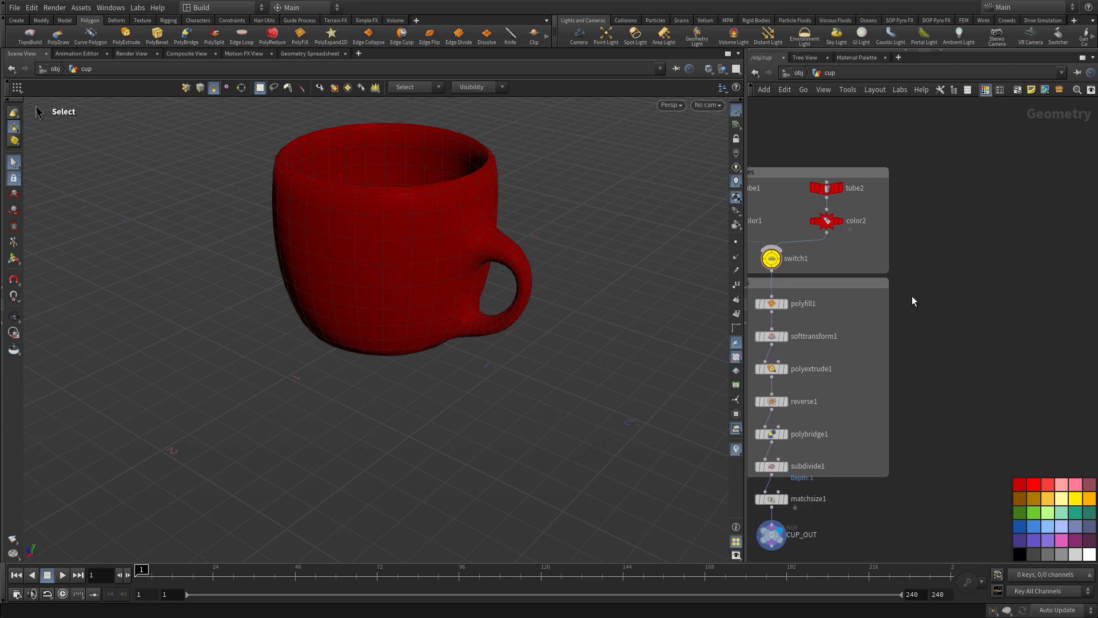
key(shift+p)
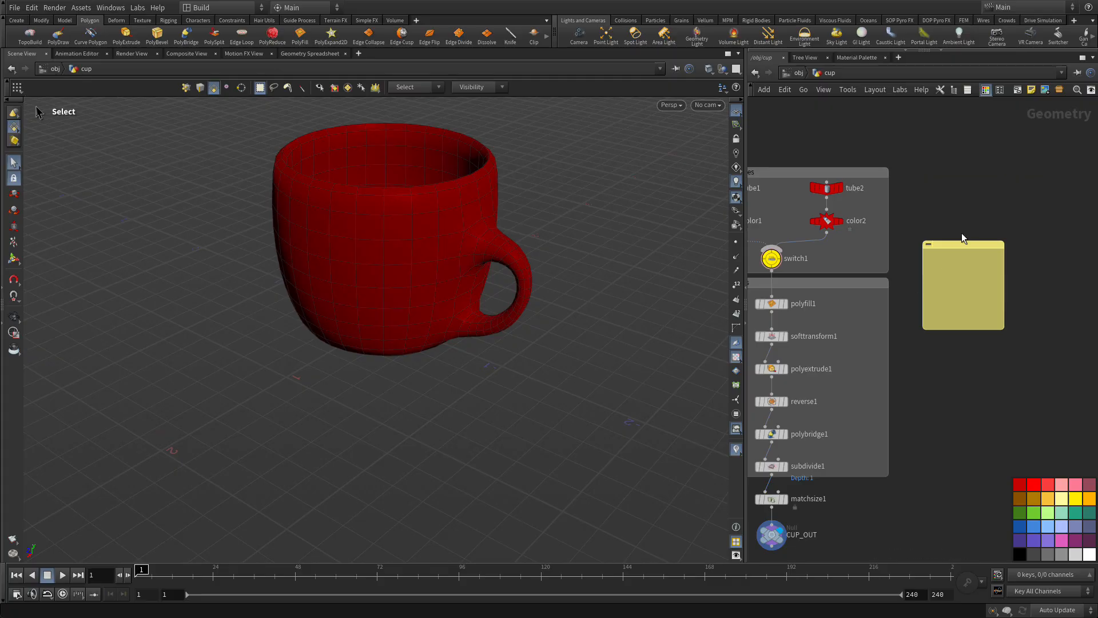
drag(956, 250, 935, 176)
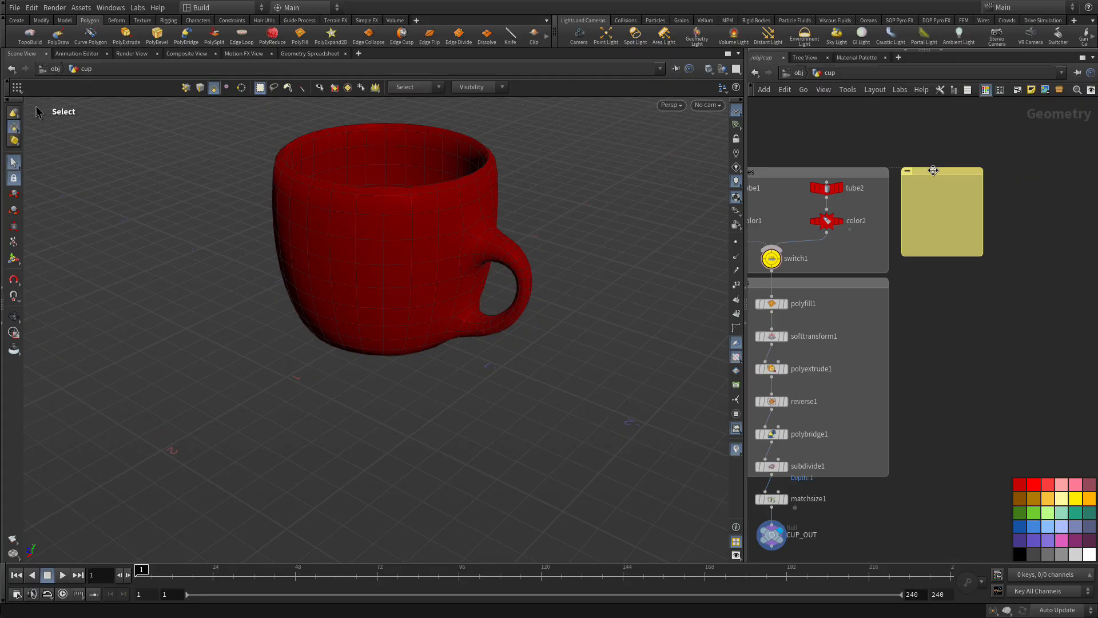
click(928, 192)
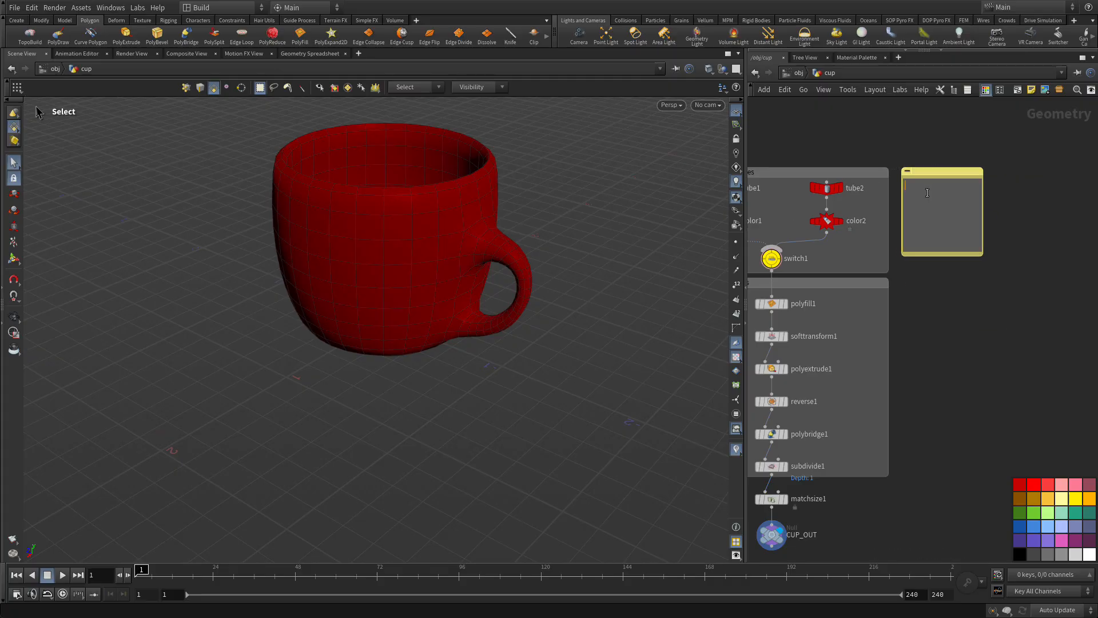
text(These shapes are a starting point for the final look of the cup)
click(988, 307)
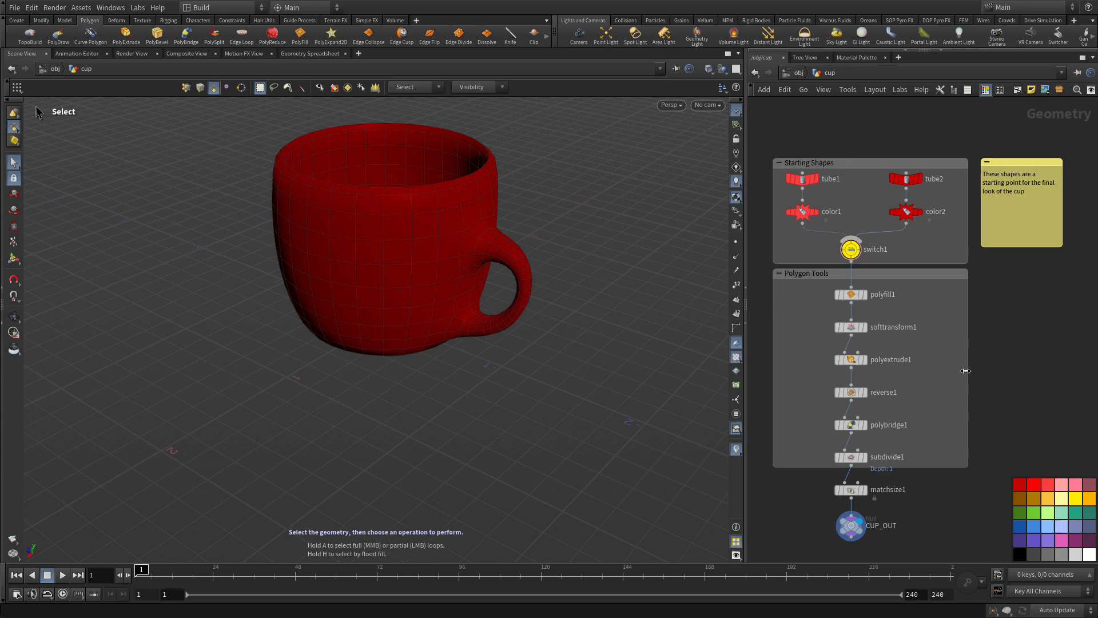
Add the node comment "This moves the cup up to the floor" to matchsize1 and show it in the network
middle_drag(953, 516, 930, 428)
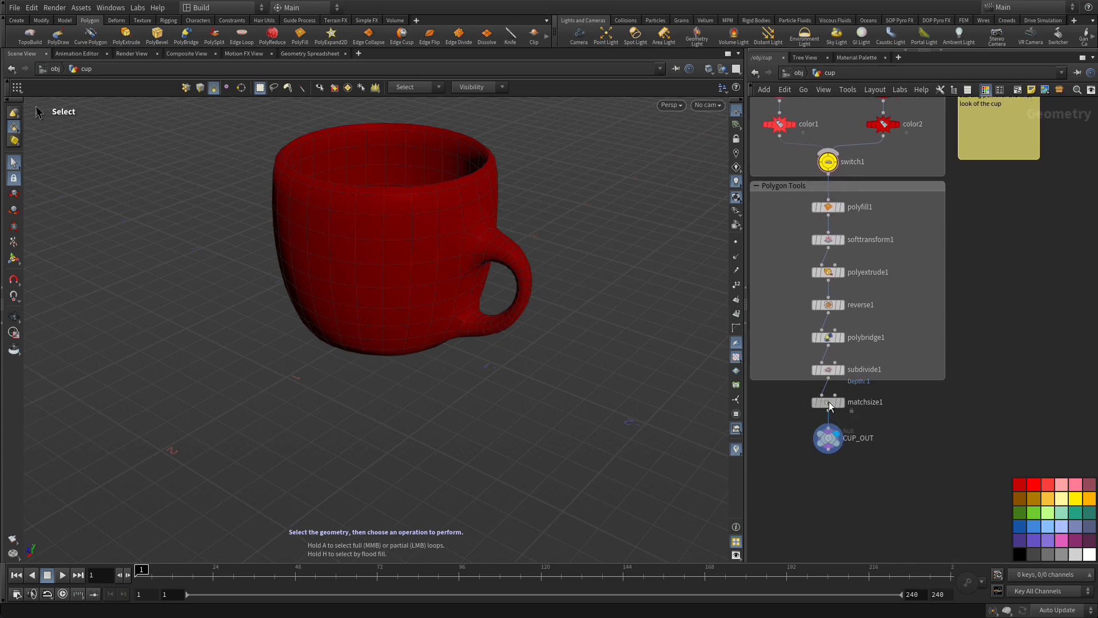
click(829, 402)
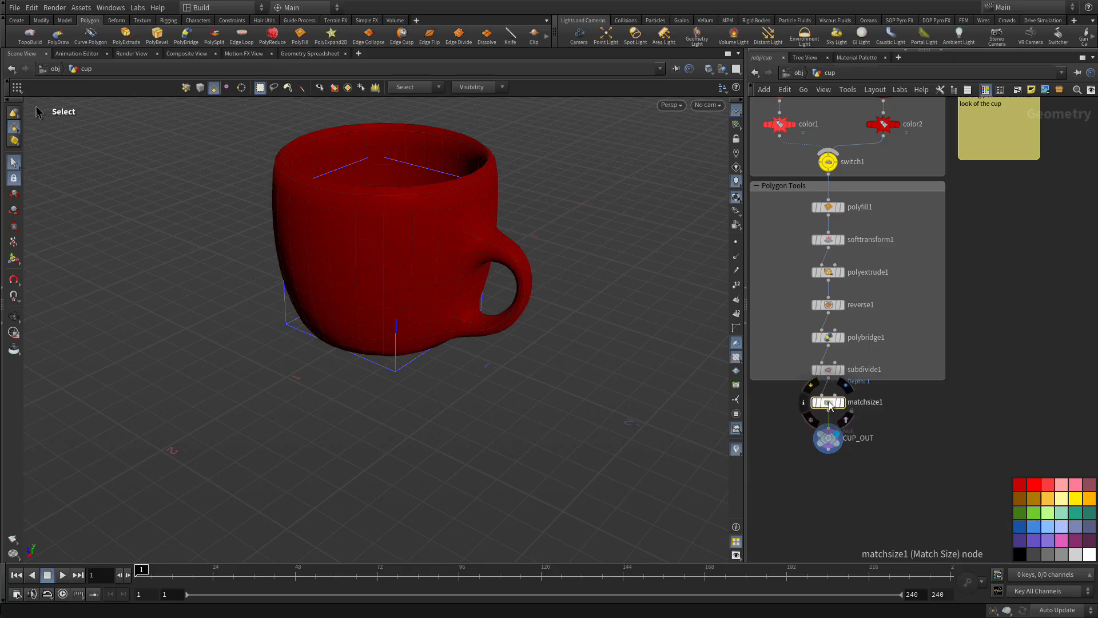
right_click(831, 404)
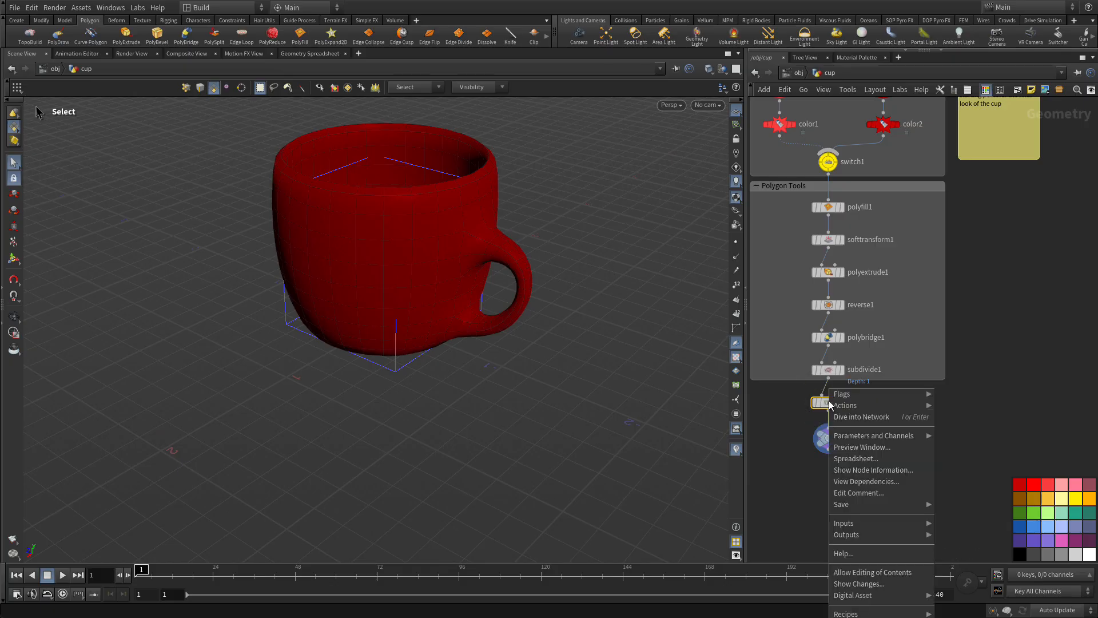
click(826, 402)
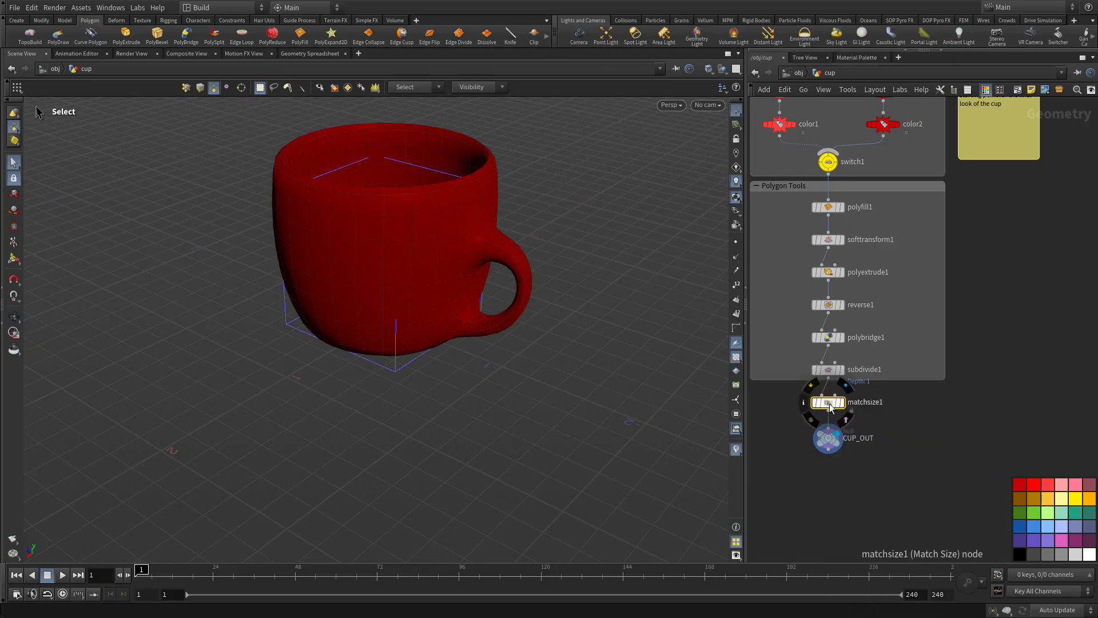
click(804, 402)
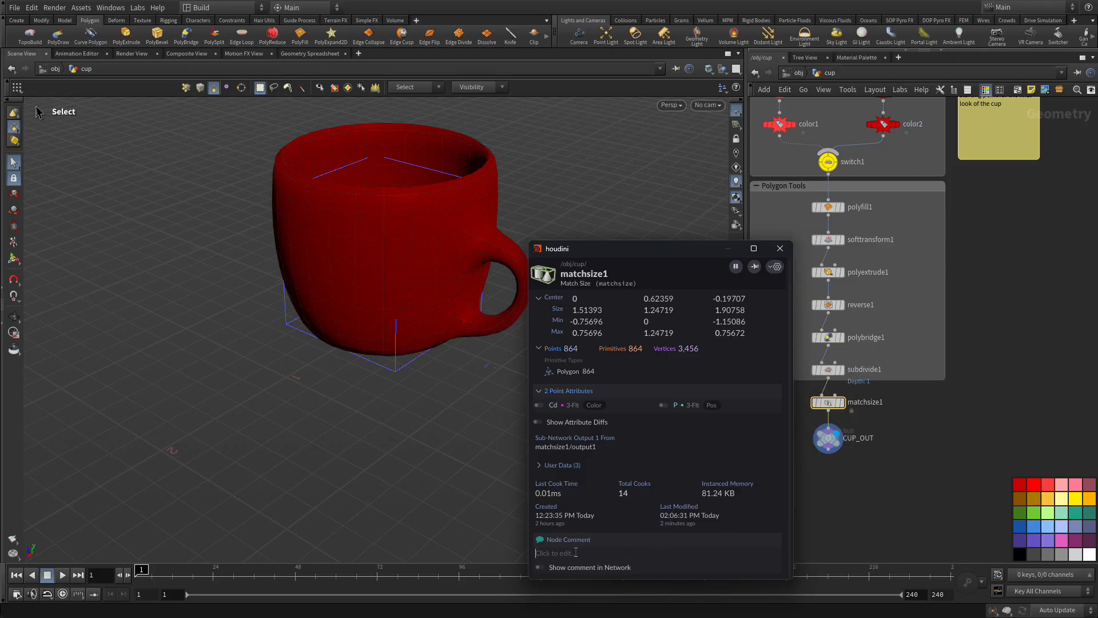
text(This moves the cup up to the floor)
click(540, 568)
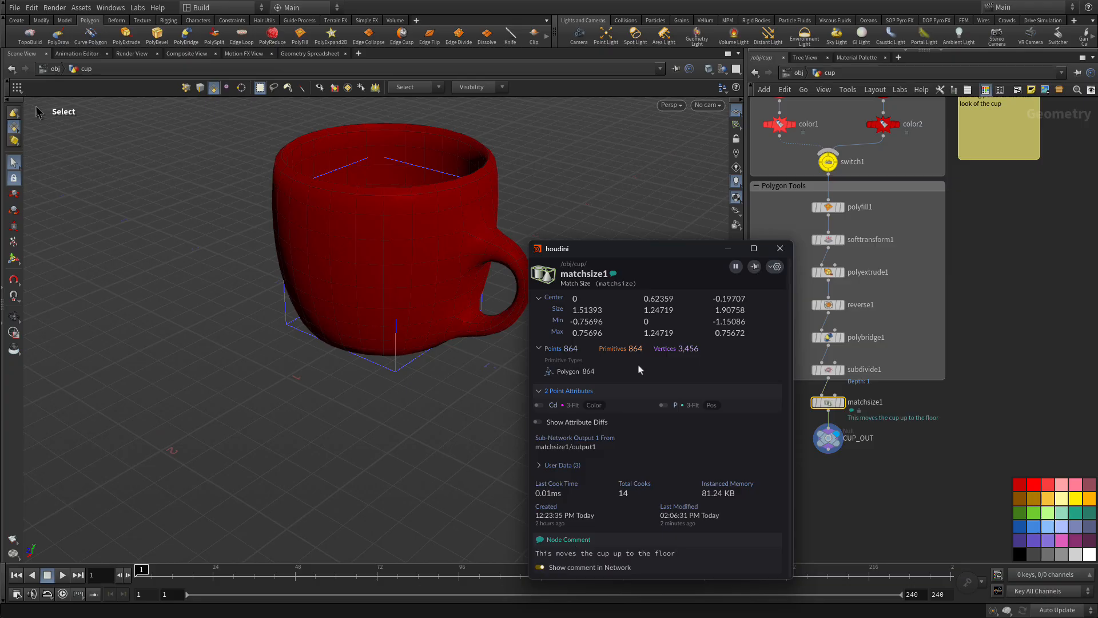
click(779, 248)
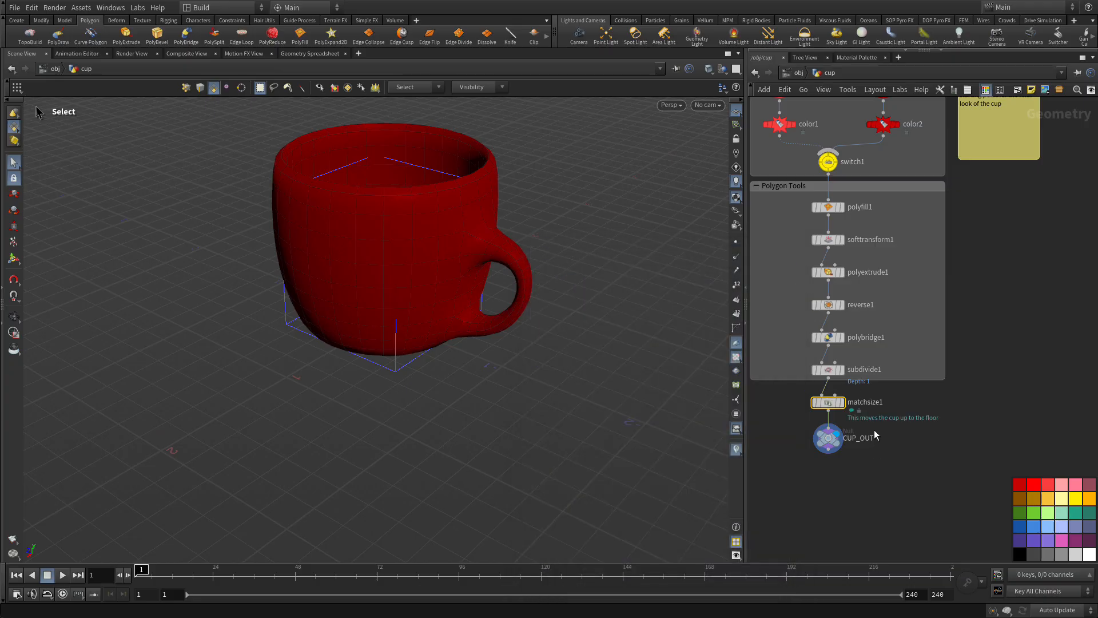
Move the CUP_OUT and matchsize1 nodes slightly down to make room around the comment
drag(829, 438, 828, 460)
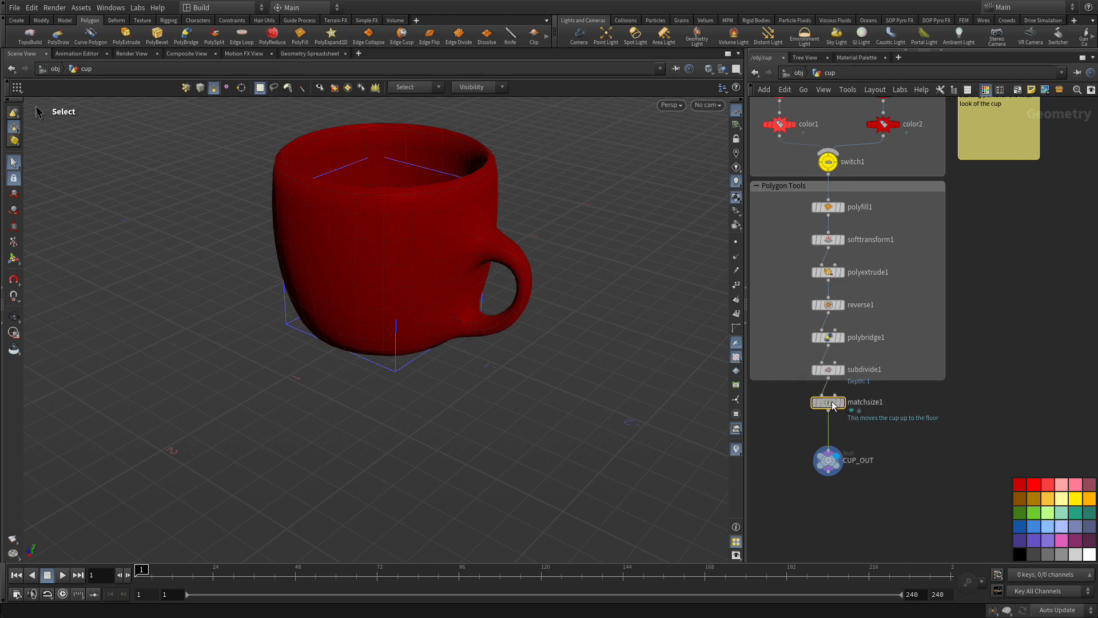
drag(833, 405, 833, 412)
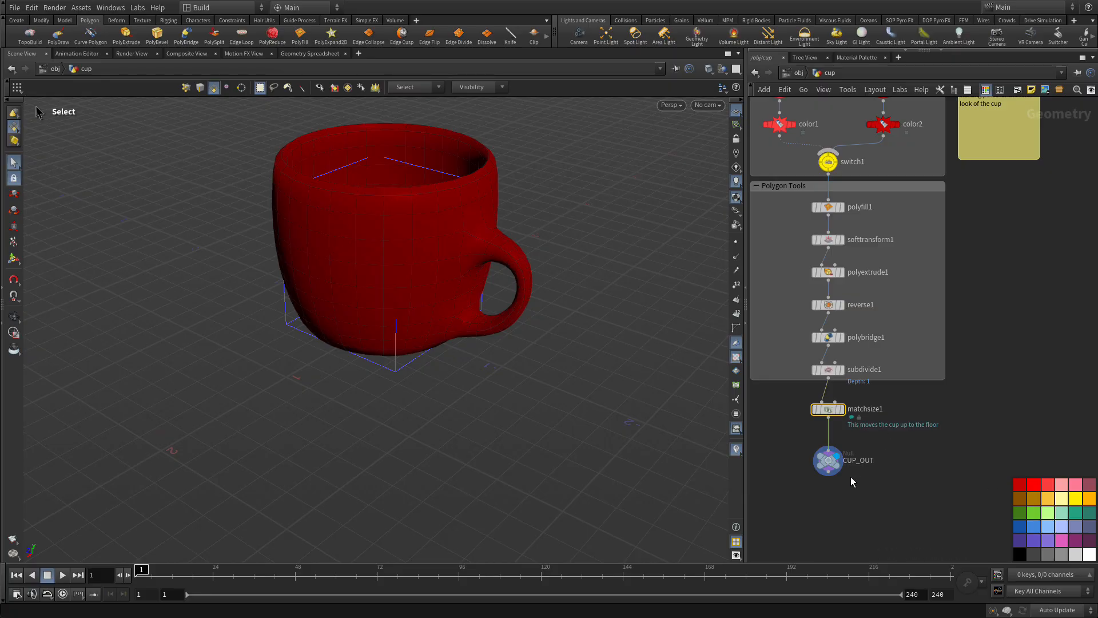
Set the display flag on subdivide1 and turn on the template flag of matchsize1 to compare both cups
scroll(851, 475, up, 3)
middle_drag(864, 463, 879, 469)
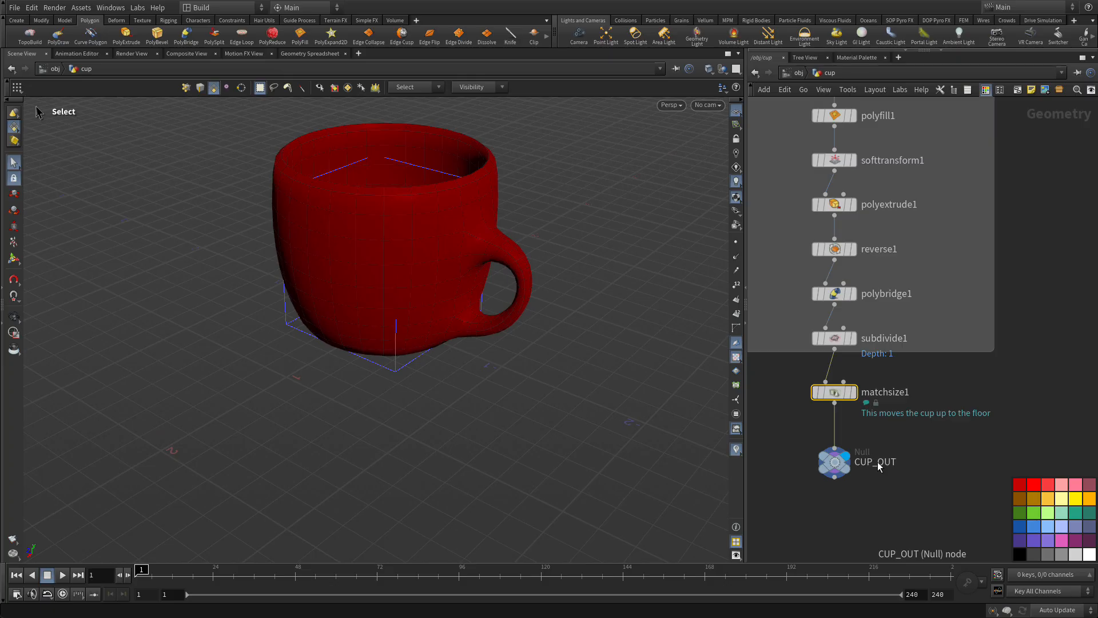
scroll(857, 499, up, 3)
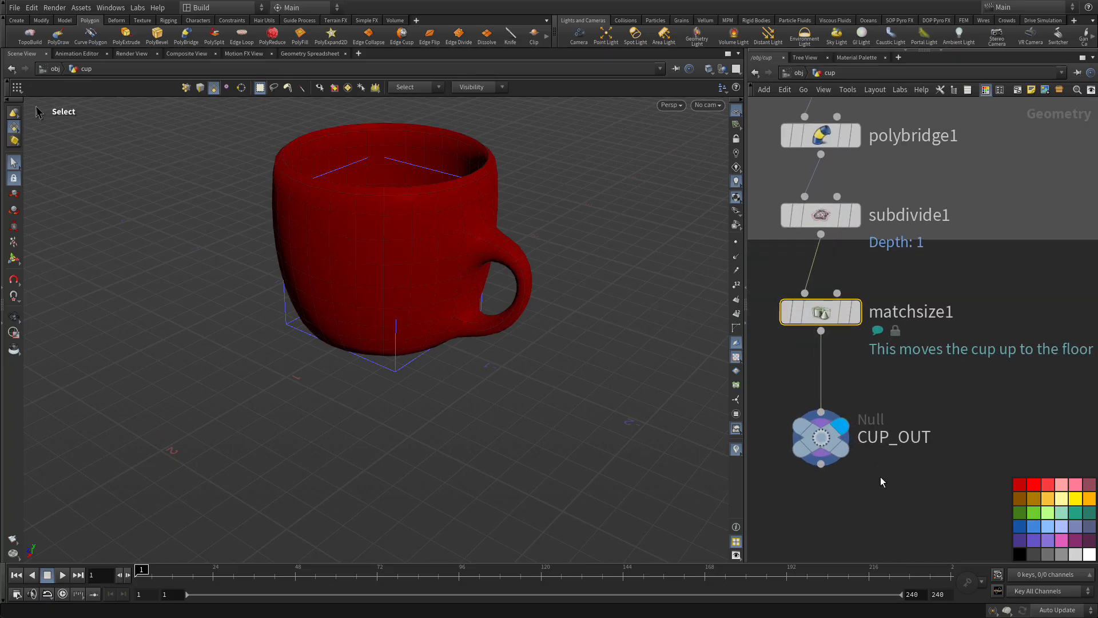
middle_drag(881, 481, 904, 523)
mouse_move(881, 364)
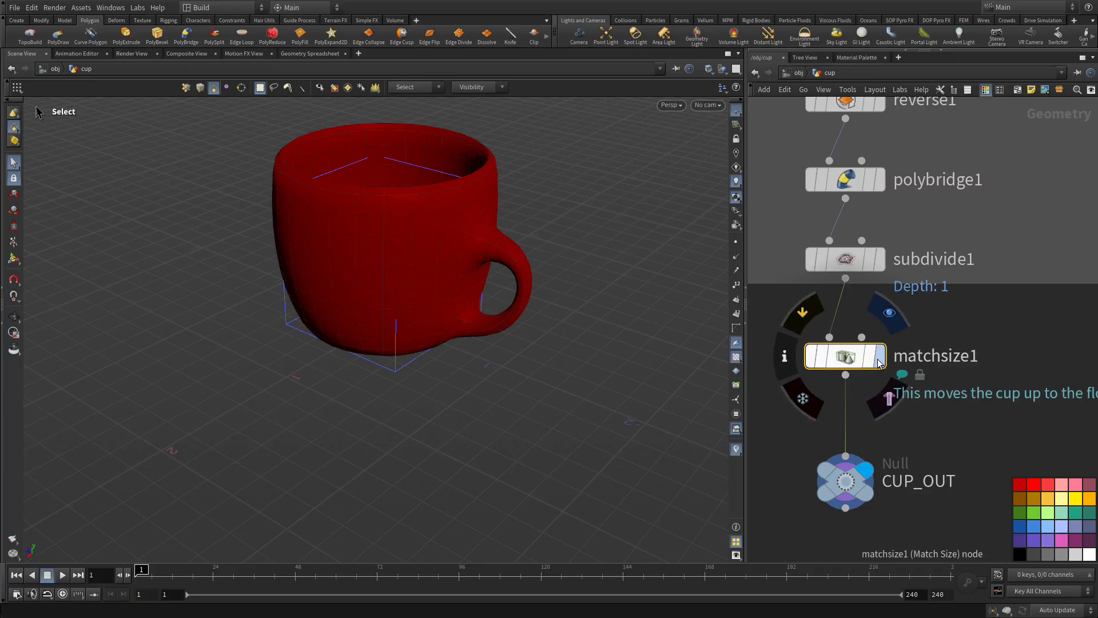
click(882, 260)
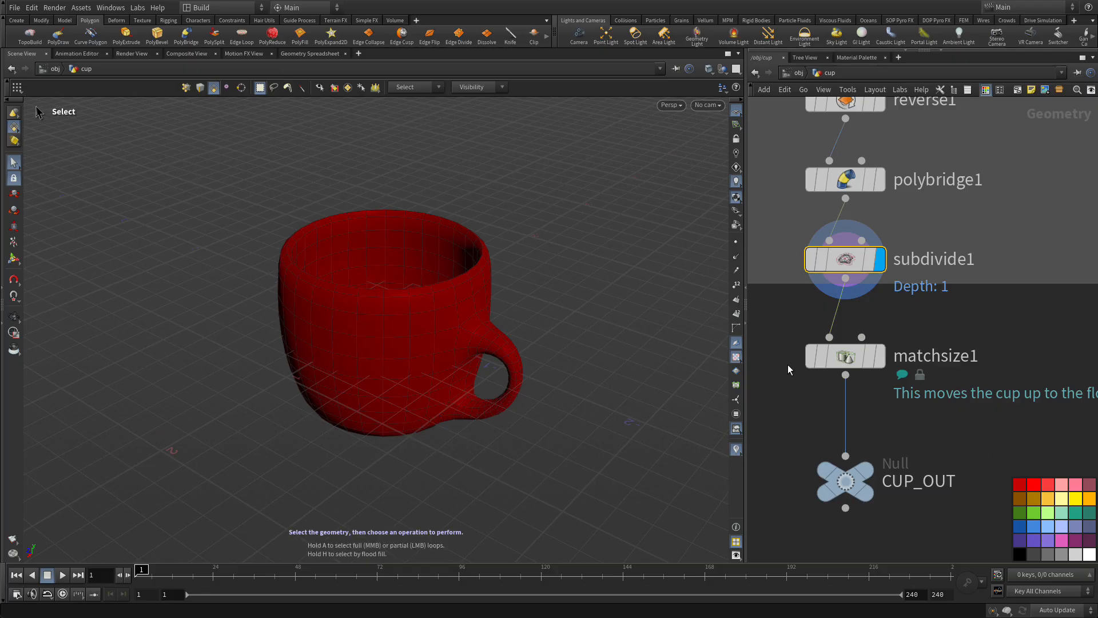
click(869, 362)
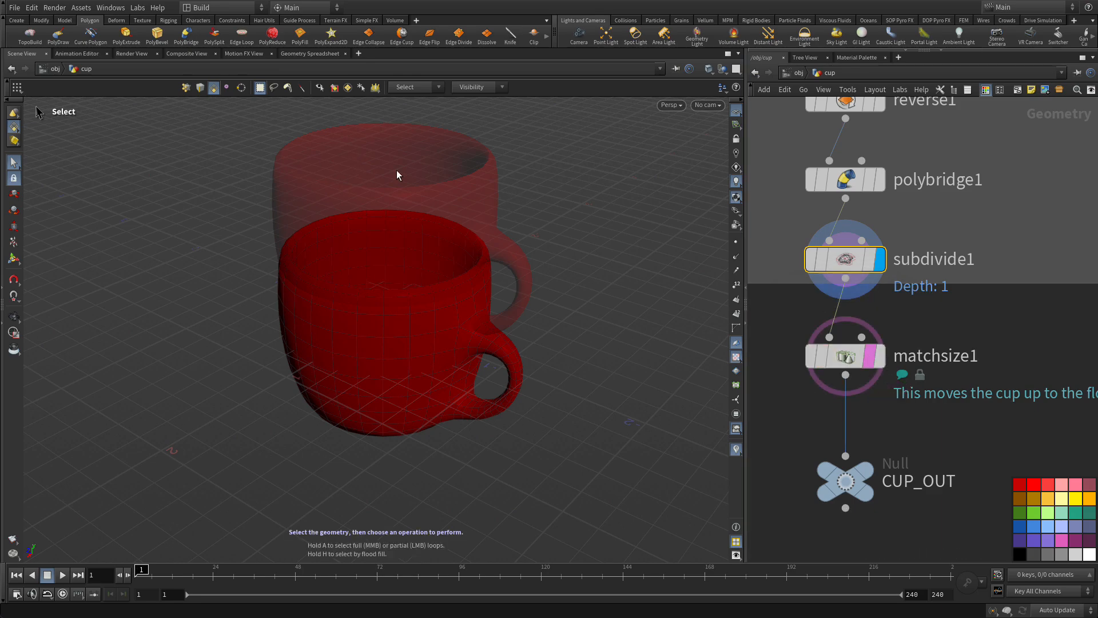
mouse_move(871, 362)
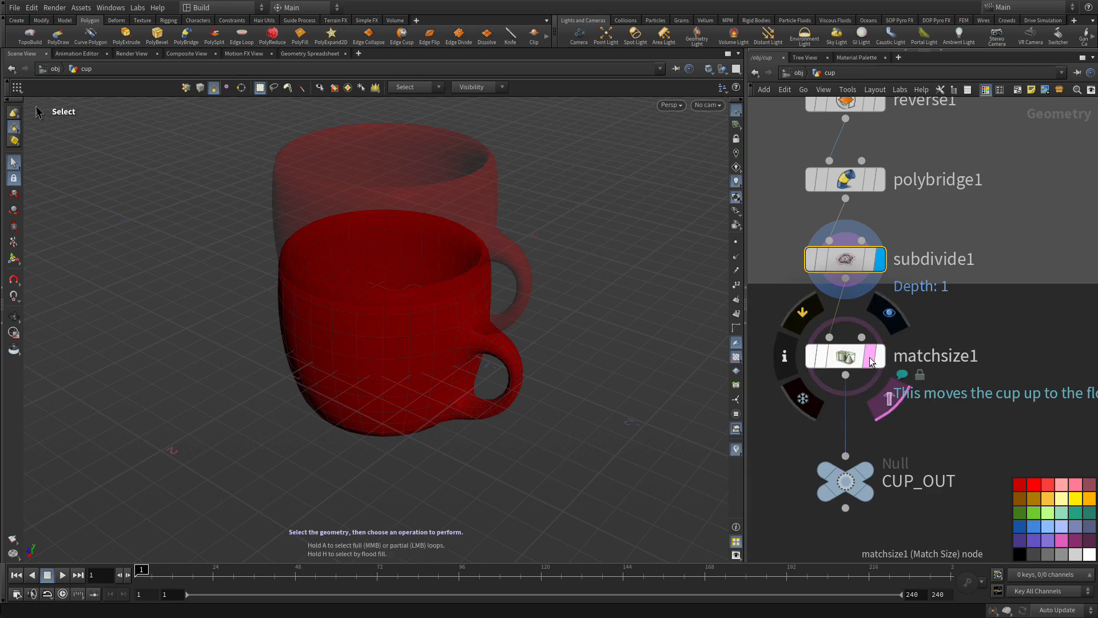
Bypass the matchsize1 node and set the display flag on CUP_OUT
click(802, 320)
mouse_move(865, 483)
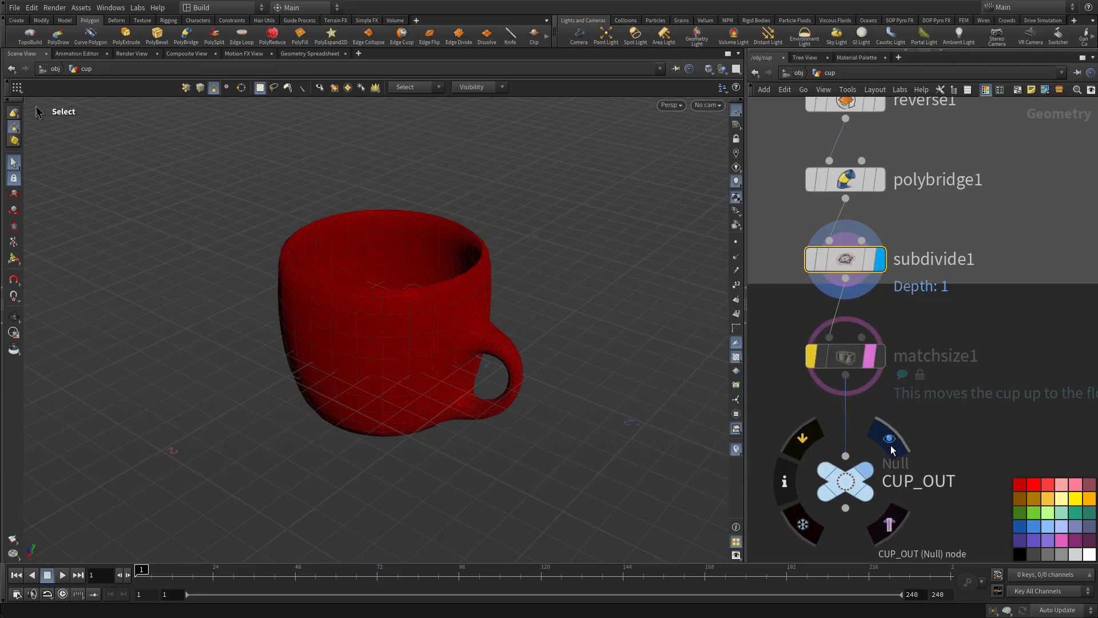
click(865, 483)
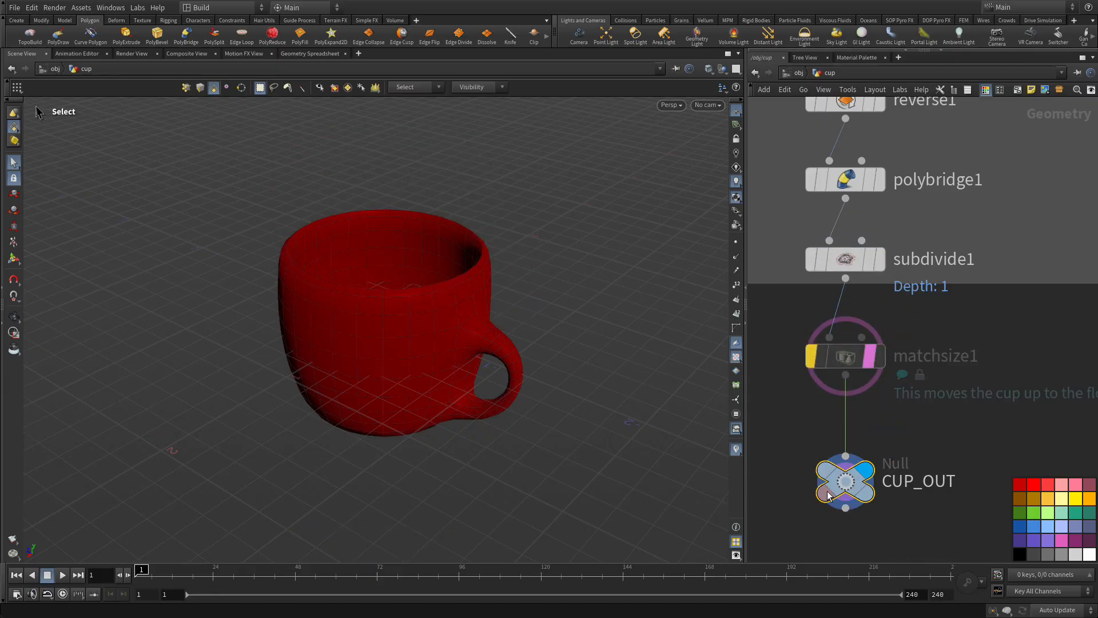
Turn off the bypass and template flags of matchsize1
mouse_move(813, 356)
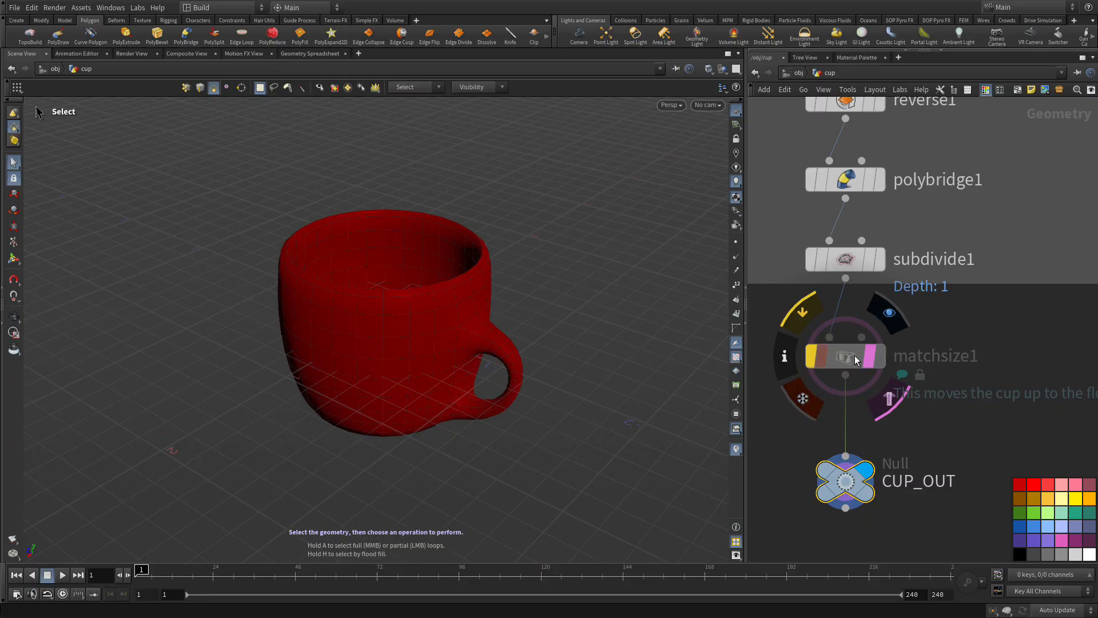
click(803, 312)
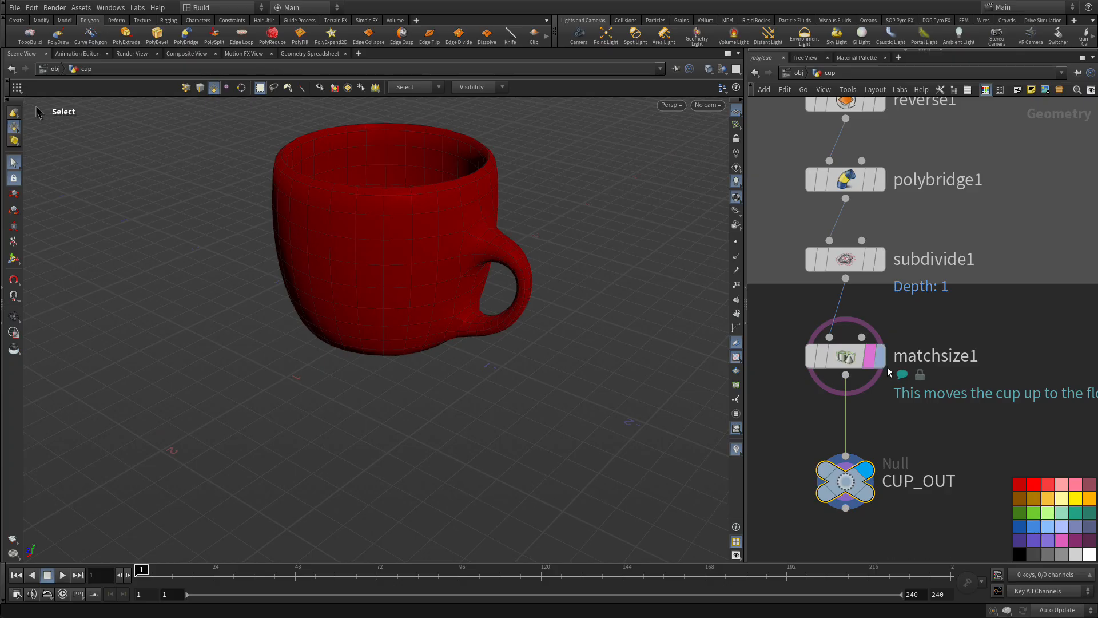
mouse_move(854, 366)
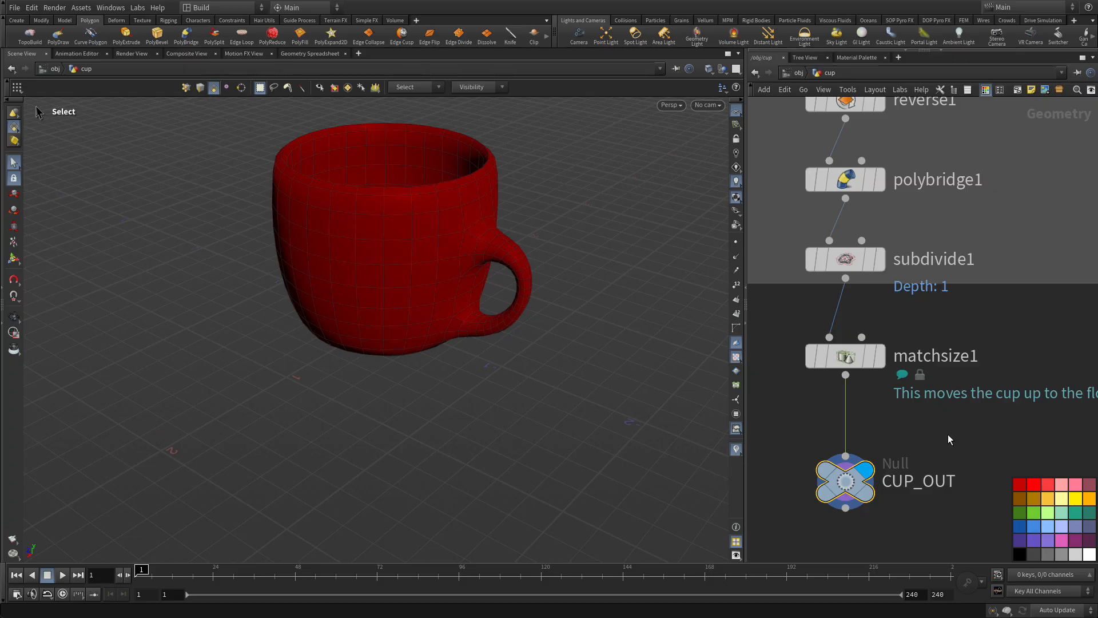
key(h)
middle_drag(910, 329, 850, 397)
right_drag(851, 397, 851, 415)
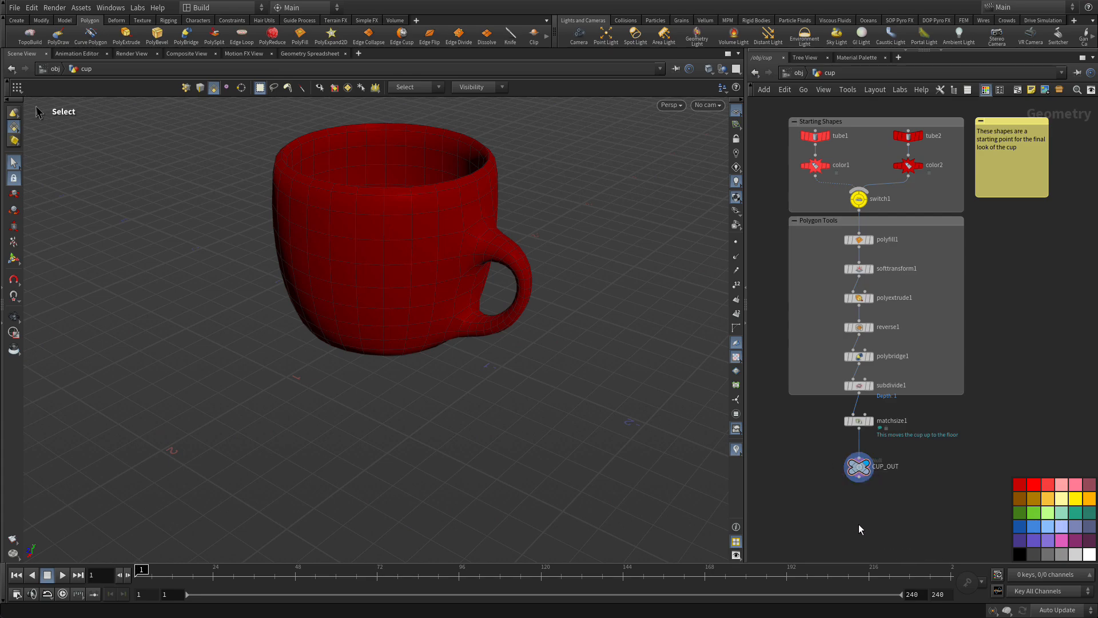
right_drag(891, 518, 938, 481)
middle_drag(885, 442, 920, 547)
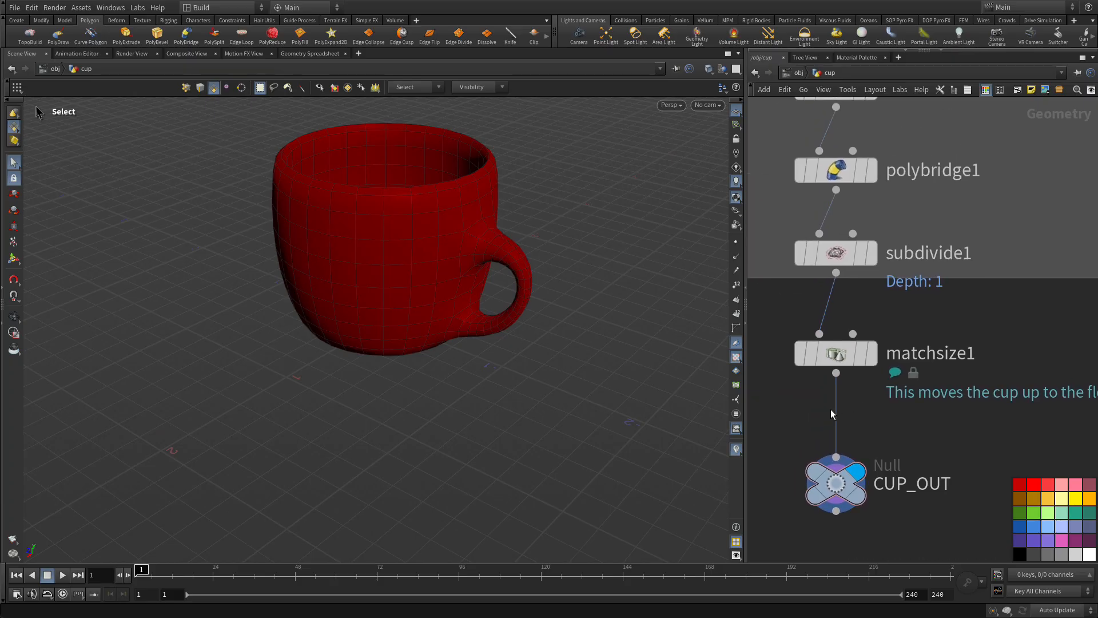
Cut the wires linking subdivide1, matchsize1 and CUP_OUT, and wire the three nodes together again in that order
key(y)
drag(812, 404, 880, 427)
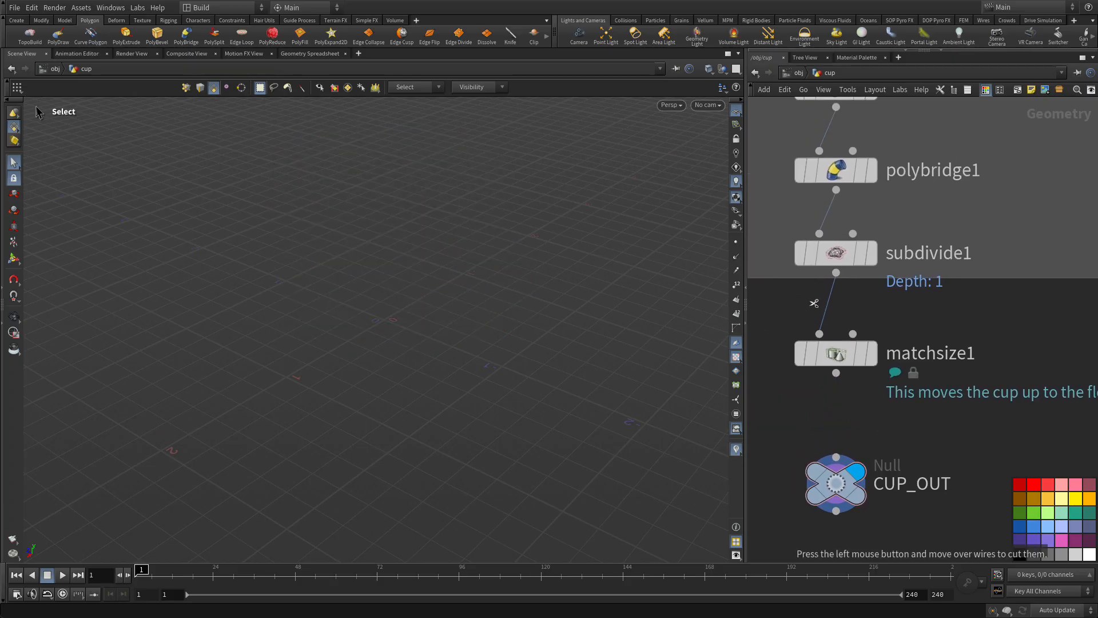
key(y)
drag(808, 296, 876, 316)
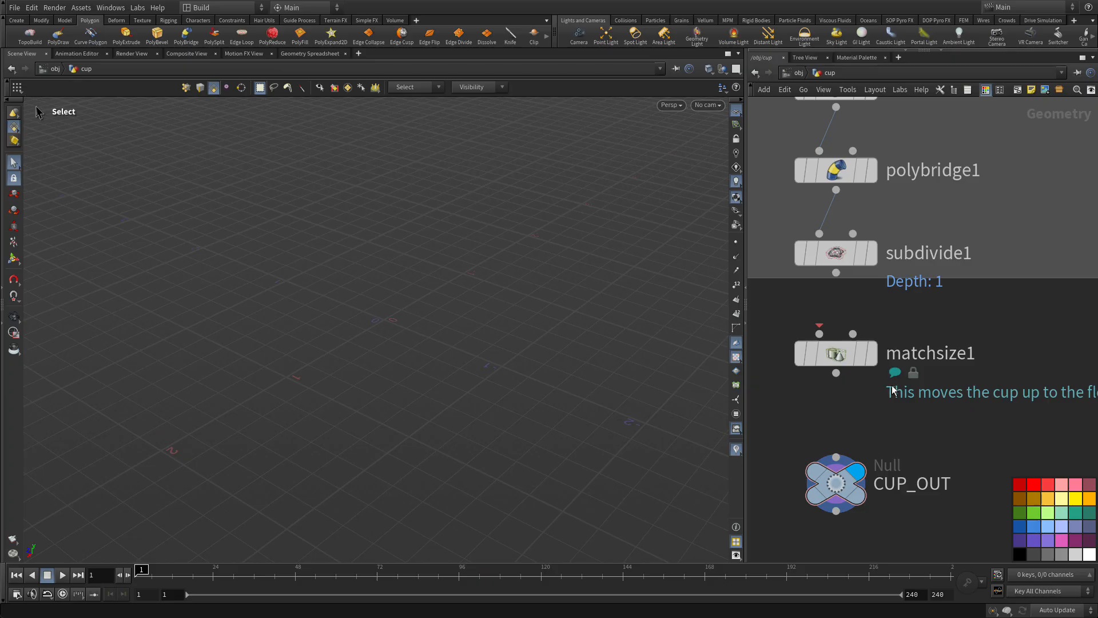
key(j)
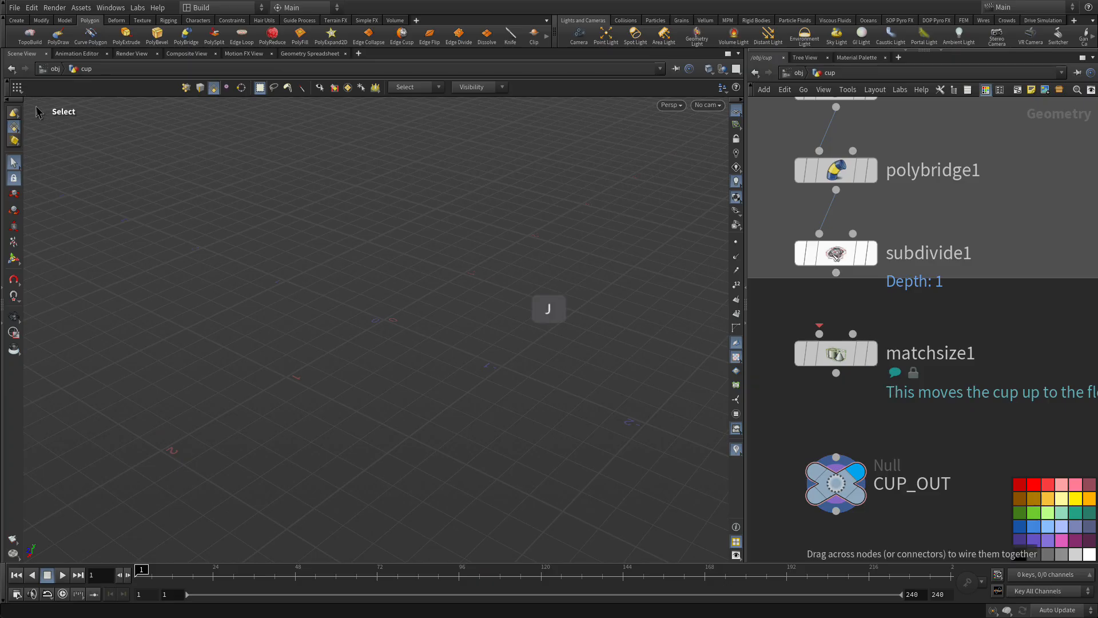
drag(837, 260, 836, 486)
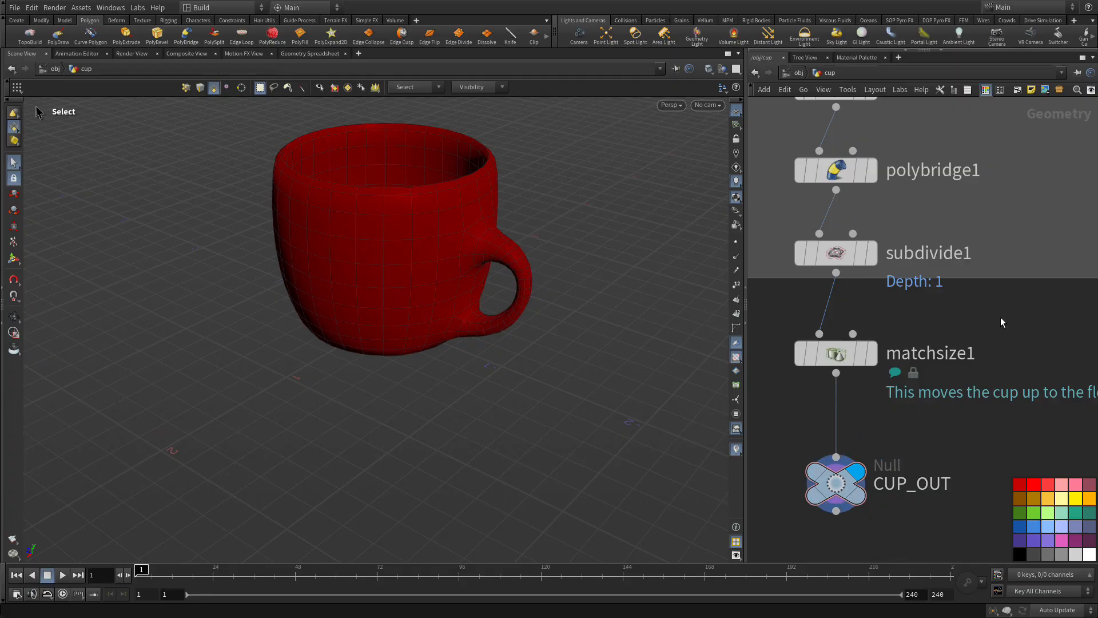
Move the CUP_OUT node down and to the right, away from the column of nodes under matchsize1
scroll(976, 437, down, 2)
drag(994, 439, 872, 345)
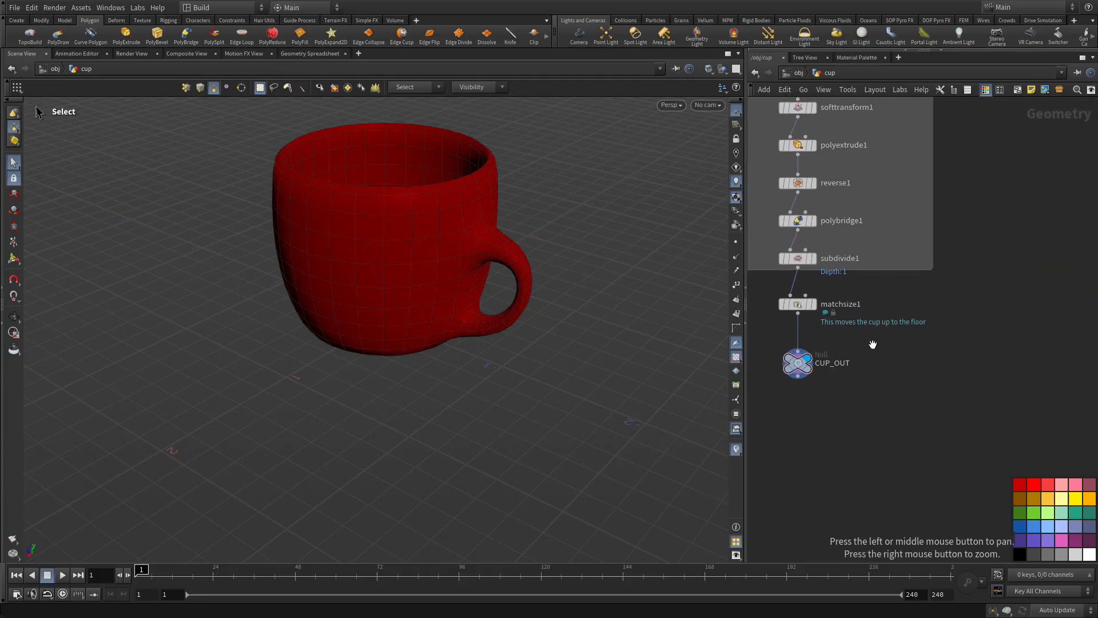
drag(801, 362, 941, 449)
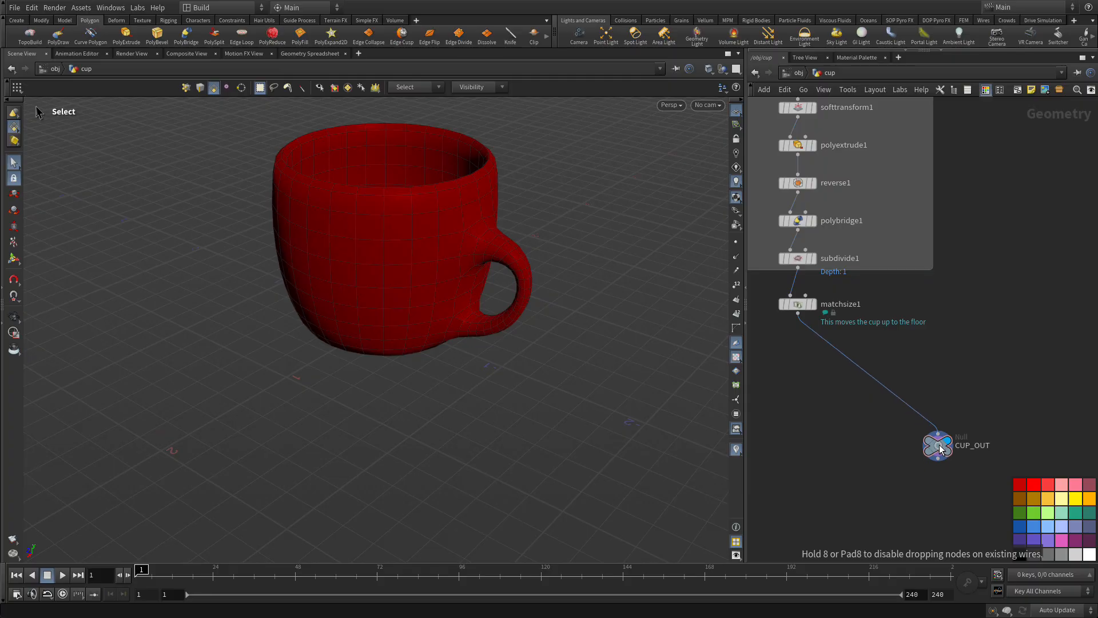
Add two dots to the wire between matchsize1 and CUP_OUT, placing one below matchsize1 and the other above CUP_OUT
alt+click(832, 344)
alt+click(907, 402)
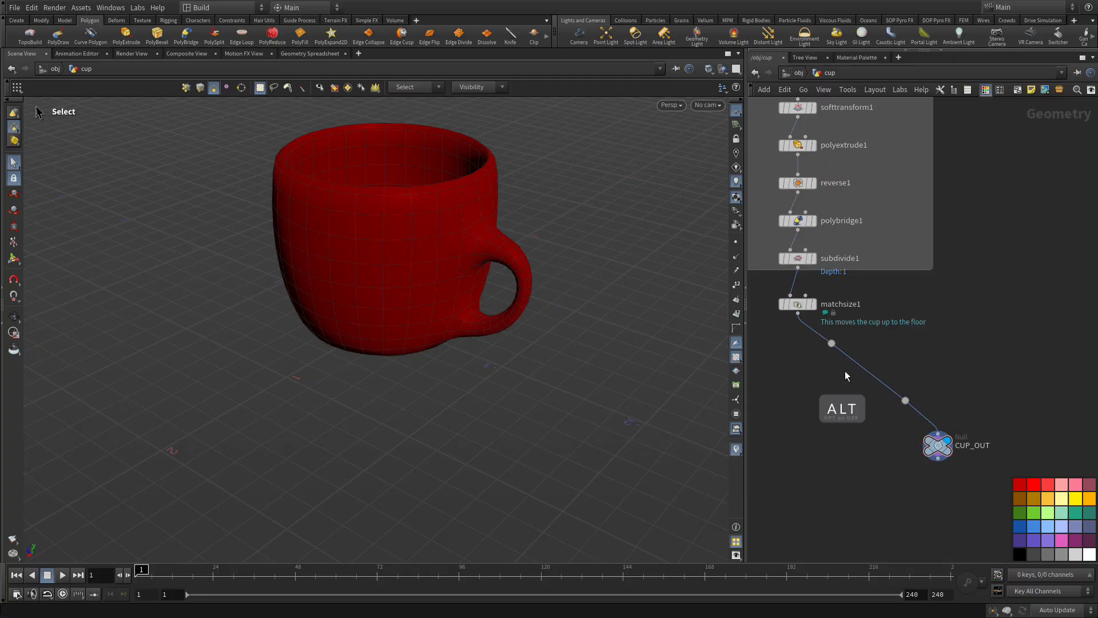
drag(832, 344, 799, 384)
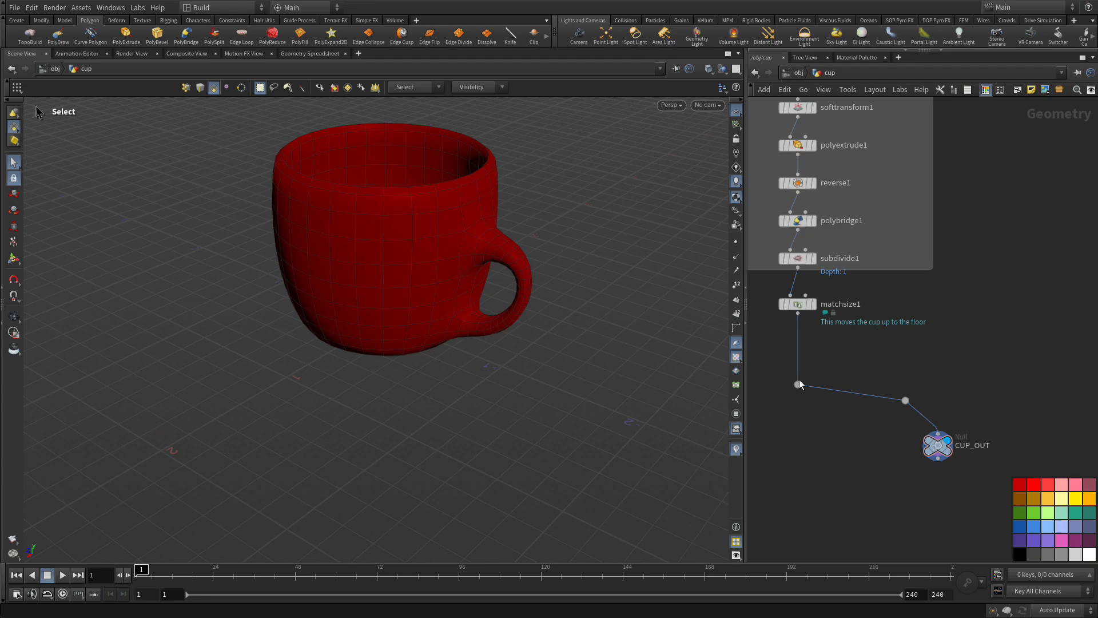
drag(905, 398, 938, 389)
Hide the color palette in the network editor
right_drag(1015, 338, 989, 339)
middle_drag(997, 314, 984, 393)
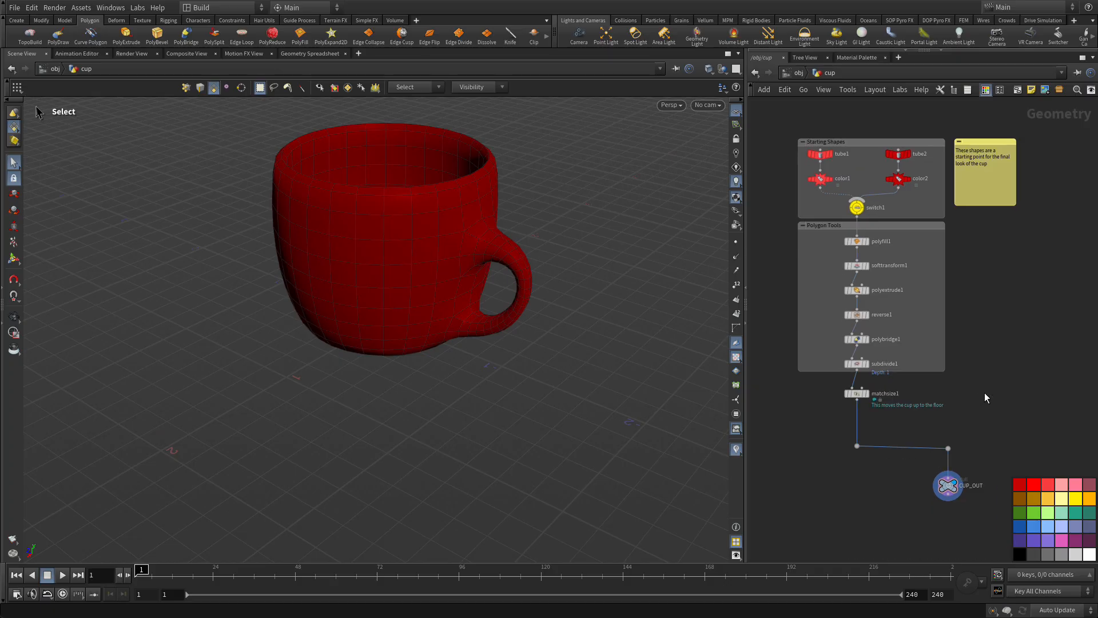
key(c)
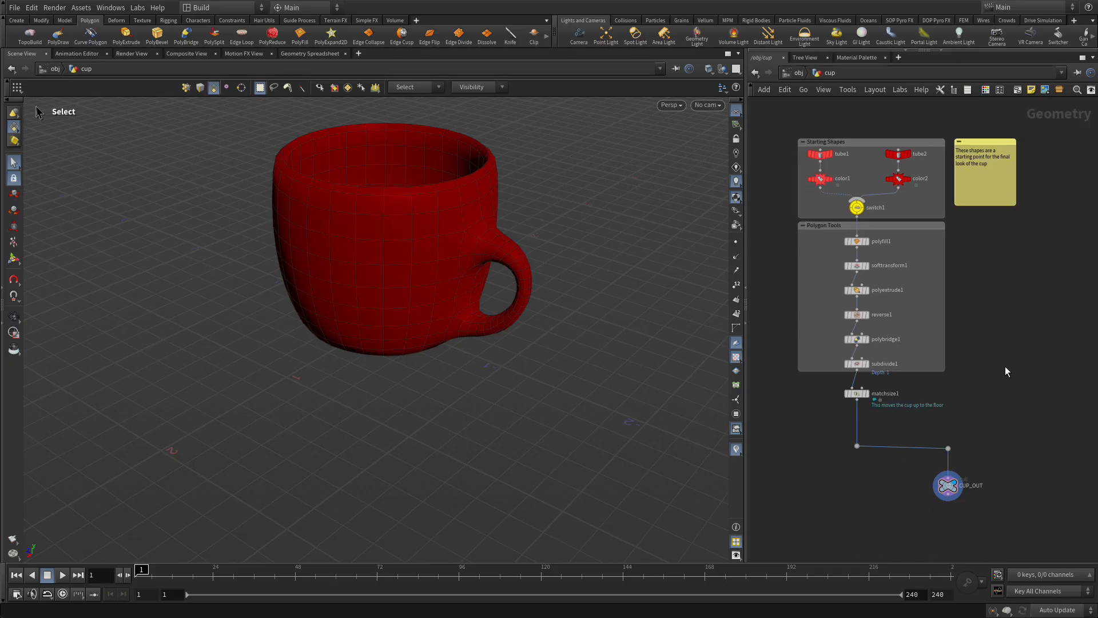
right_drag(990, 348, 979, 321)
middle_drag(982, 326, 1003, 351)
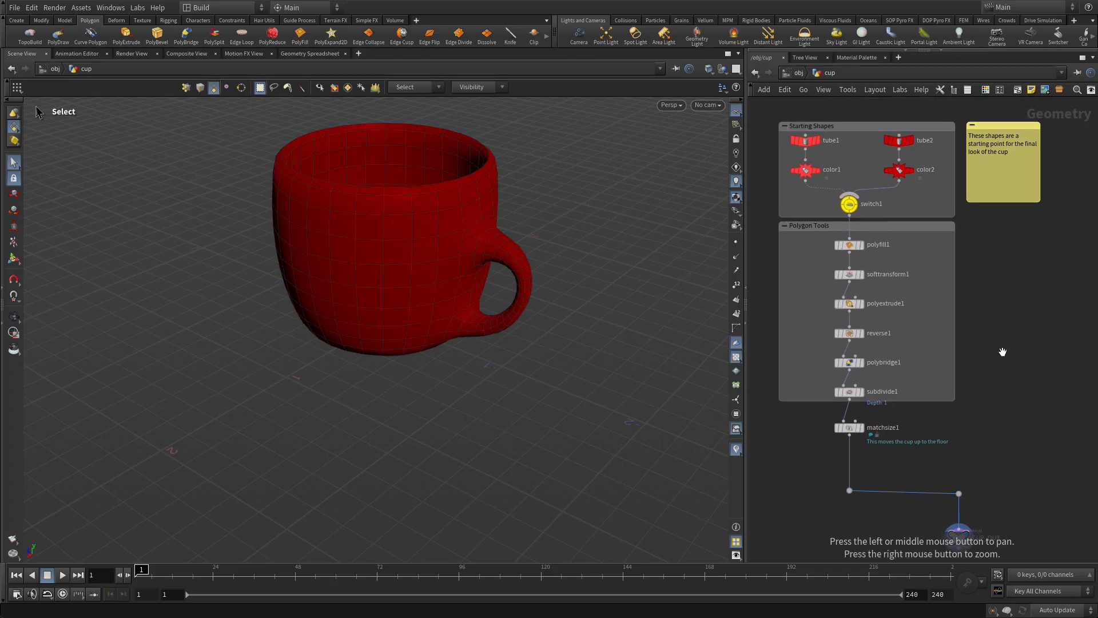
right_drag(1002, 351, 986, 348)
middle_drag(1012, 359, 999, 340)
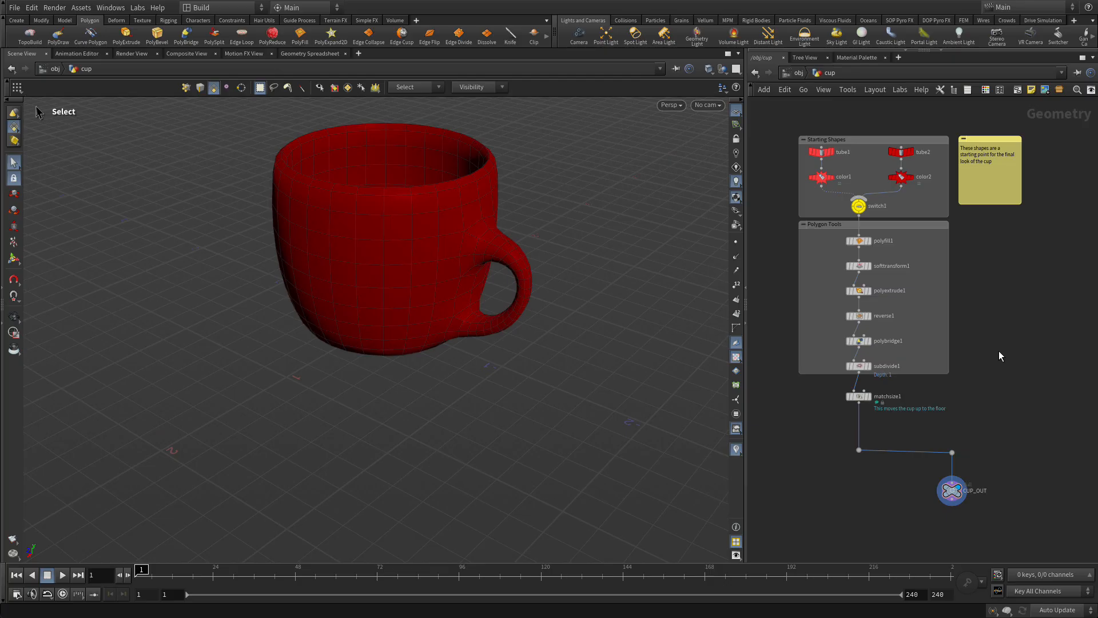